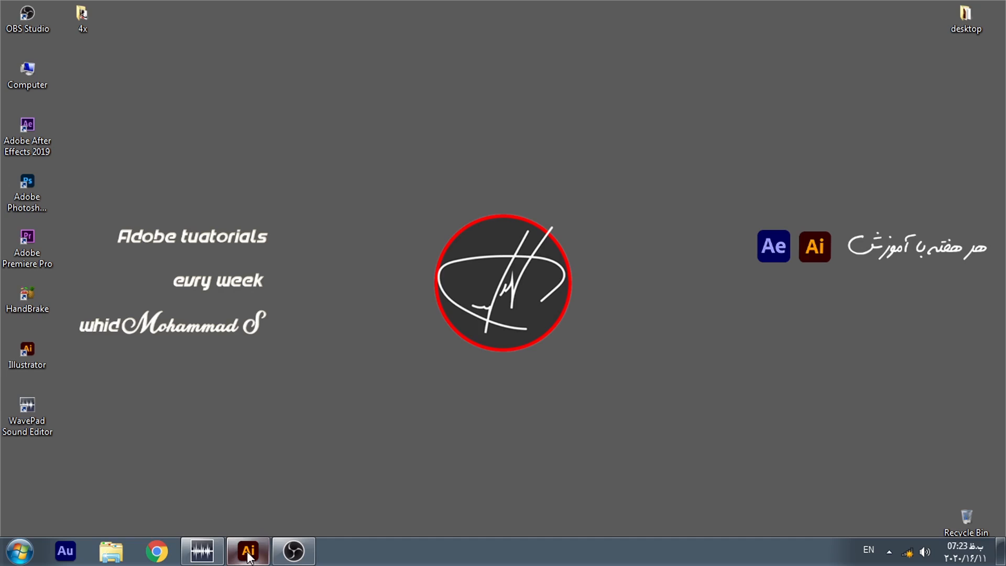
Step: Switch to Illustrator and create a new 1280 × 720 px document
mouse_move(248, 547)
click(257, 524)
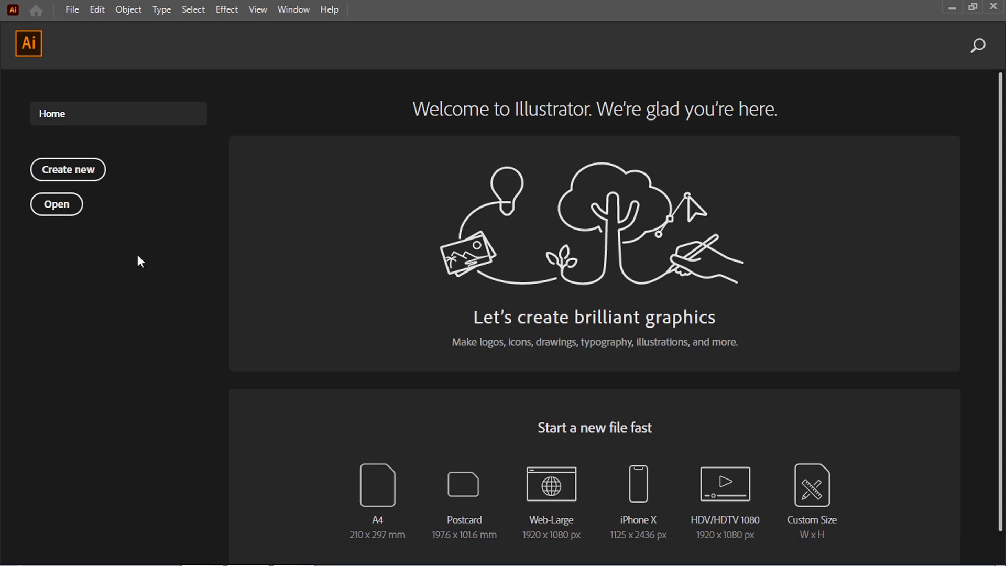
click(47, 173)
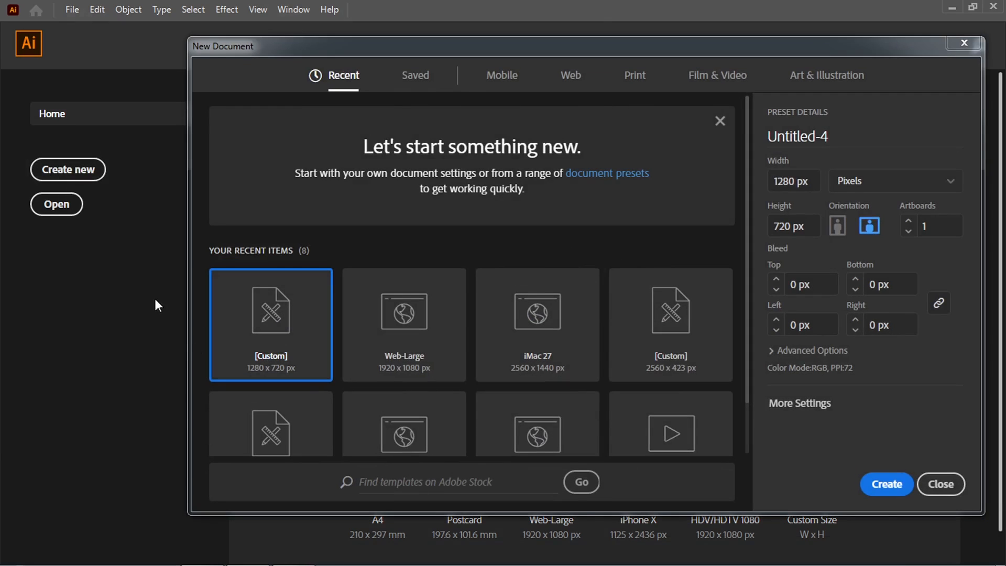
click(885, 497)
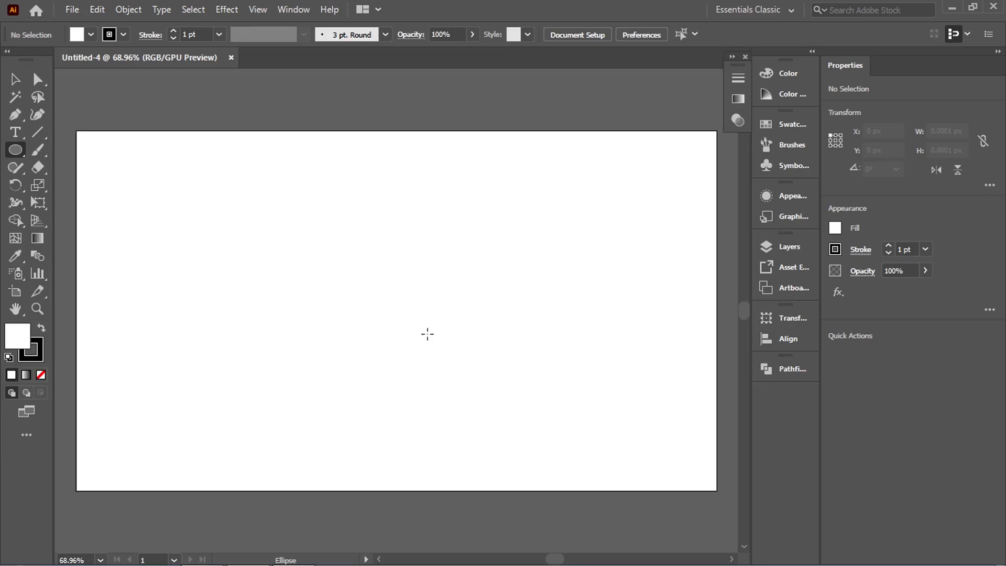
Step: Create an area text frame about 432 × 341 px on the artboard and enter the letter M
click(15, 133)
click(96, 134)
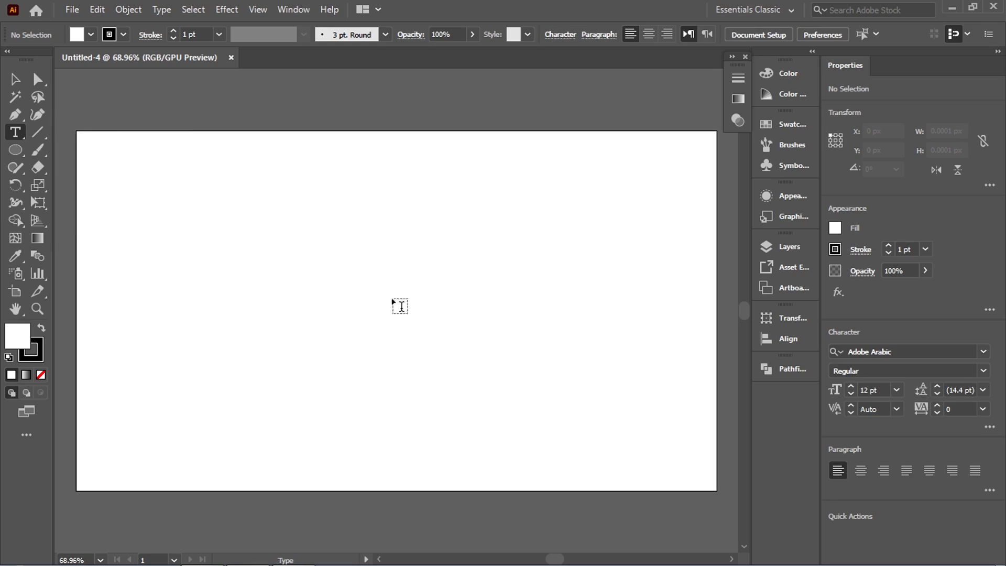
mouse_move(279, 195)
mouse_down()
mouse_move(440, 312)
mouse_move(500, 370)
mouse_move(495, 362)
mouse_up()
key(BackSpace)
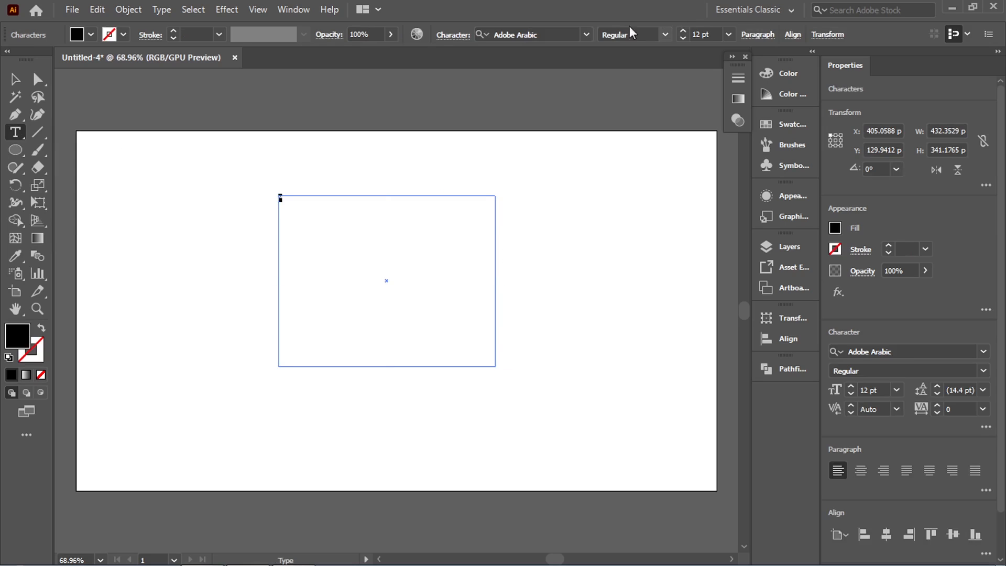
Step: Set the letter M to 200 pt and move its text frame further down and right on the artboard
click(728, 34)
click(748, 296)
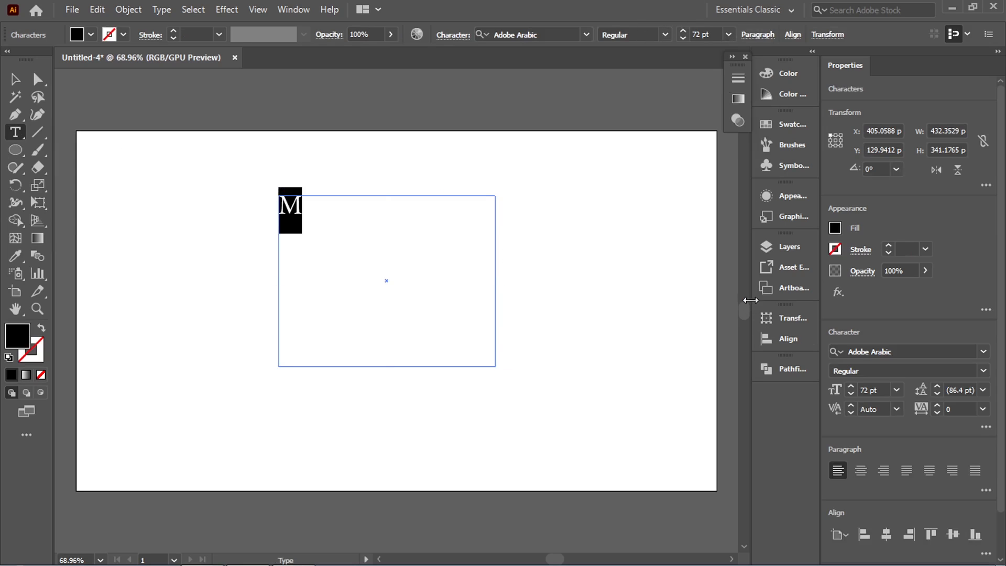
drag(703, 34, 691, 34)
text(200)
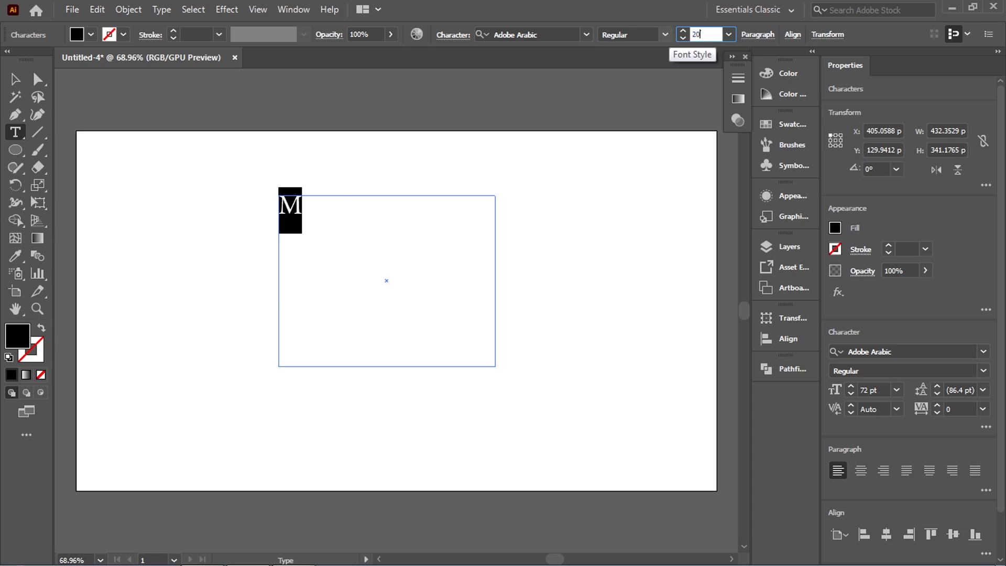
key(Return)
key(Escape)
drag(341, 234, 385, 312)
click(301, 261)
click(370, 330)
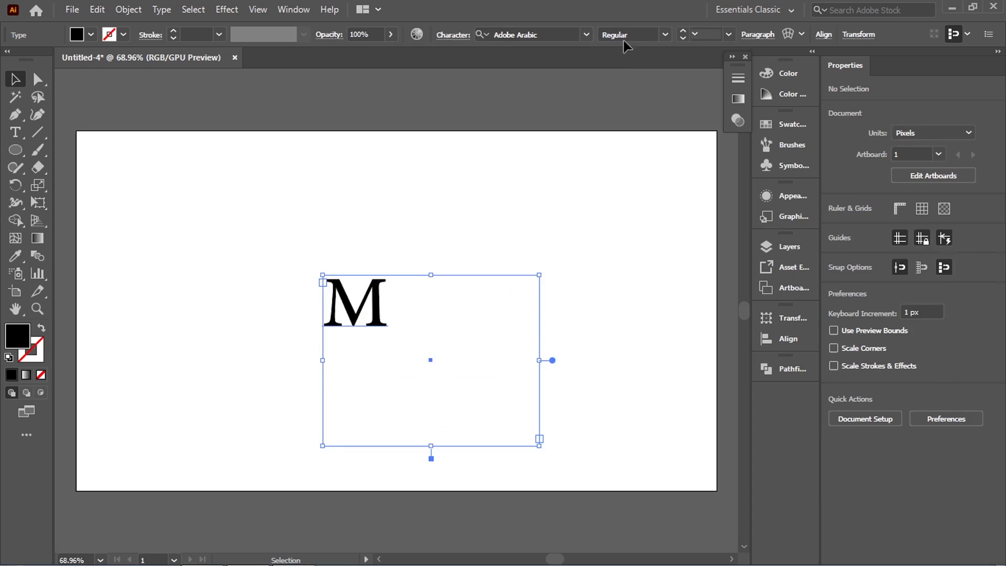
Step: Change the letter's font to Blockography and move its text frame nearer the artboard's centre
click(586, 34)
scroll(548, 248, down, 3)
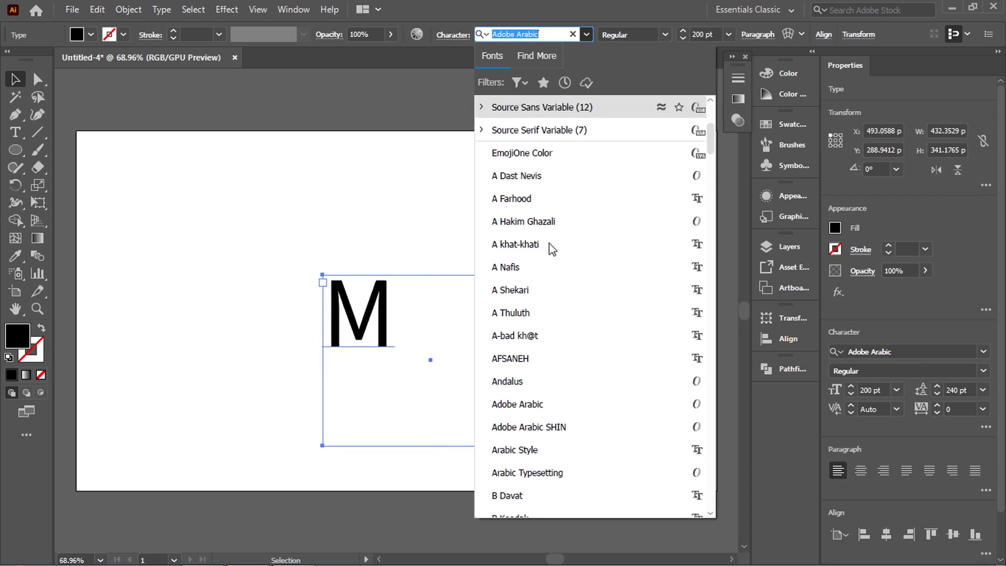
scroll(552, 217, up, 5)
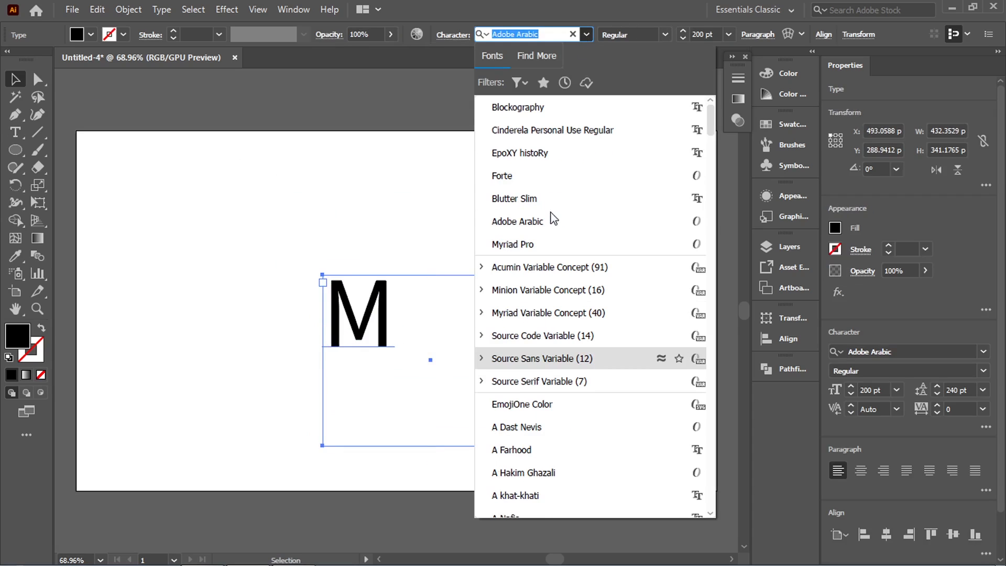
click(534, 107)
click(325, 183)
drag(377, 347, 409, 309)
drag(301, 197, 463, 354)
Step: Convert the letter M to outlines and deselect it
click(161, 10)
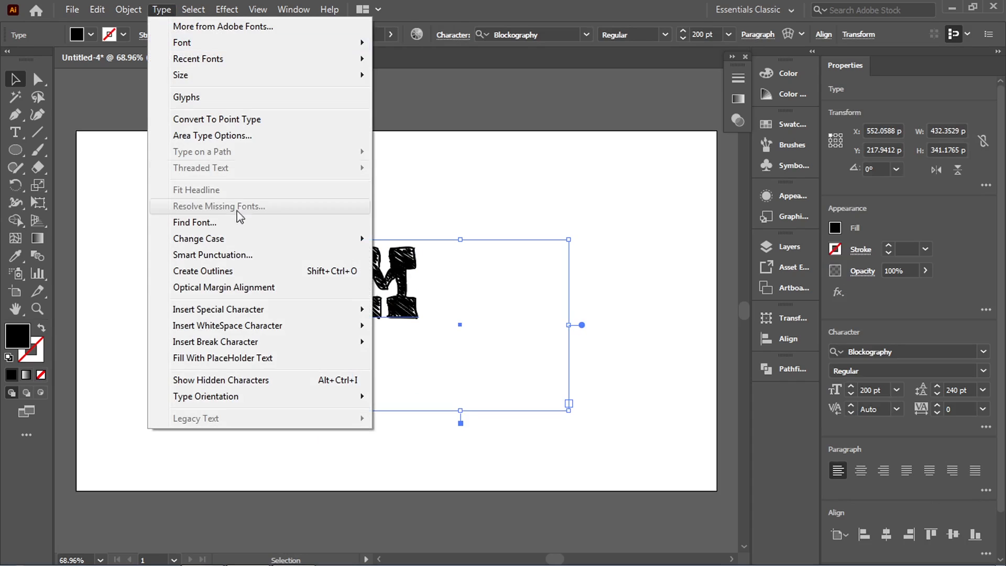
click(239, 272)
click(296, 302)
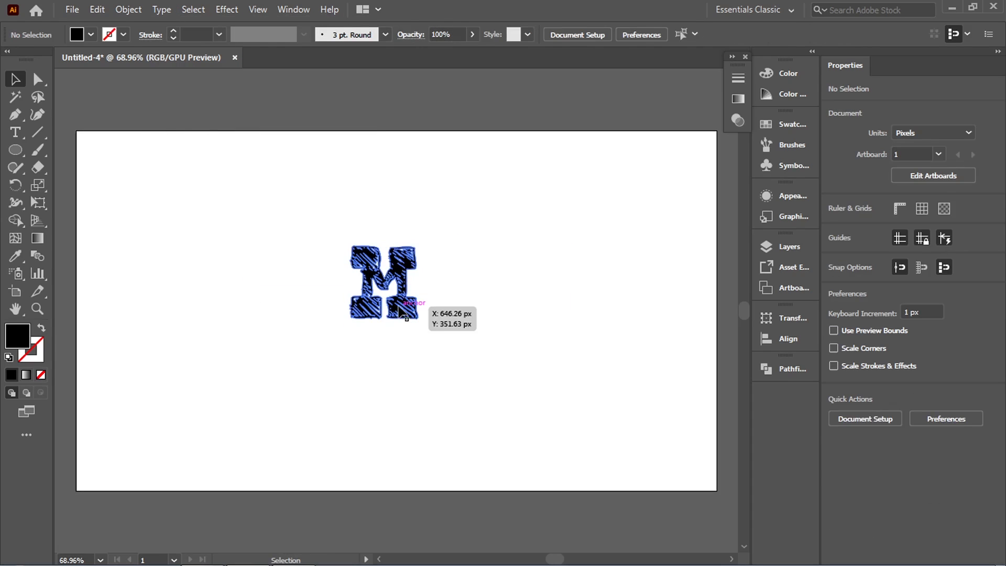
Step: Enlarge the outlined M to about 282 × 303 px and move it slightly up and right
click(413, 317)
drag(419, 319, 506, 397)
click(540, 293)
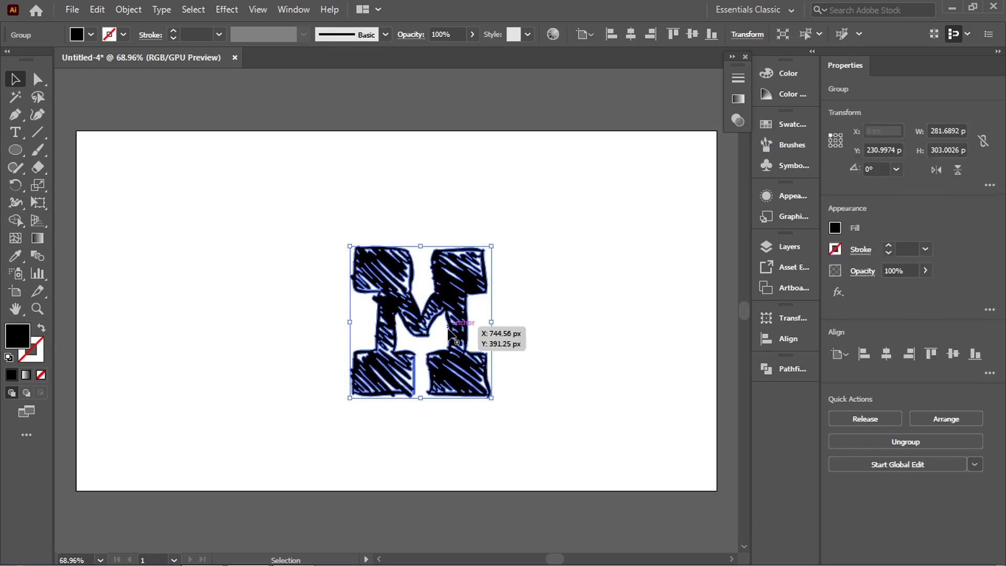
drag(476, 313, 506, 295)
click(282, 277)
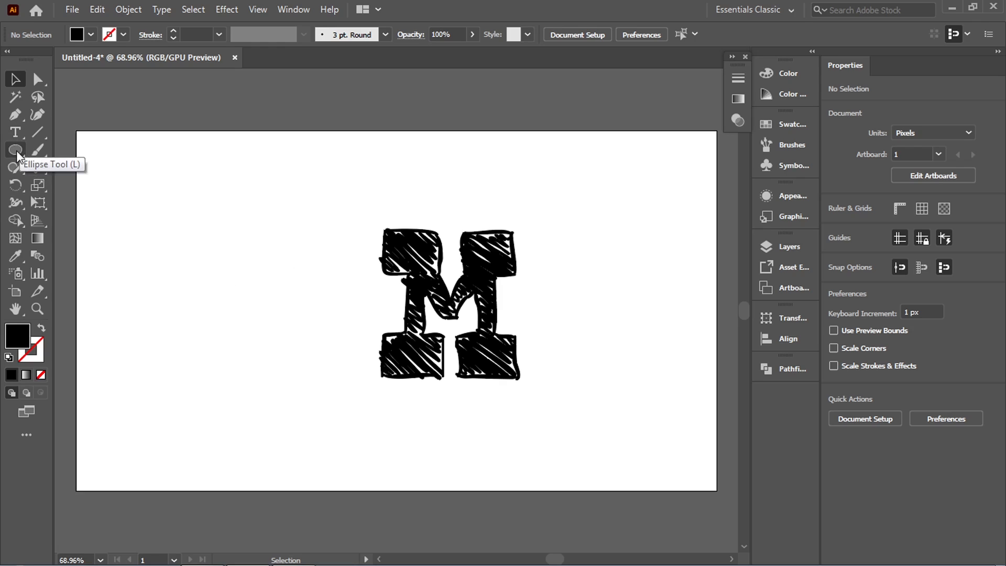
Step: Draw a flat black ellipse of 538 × 142 px in the artboard's upper left area
key(l)
click(16, 152)
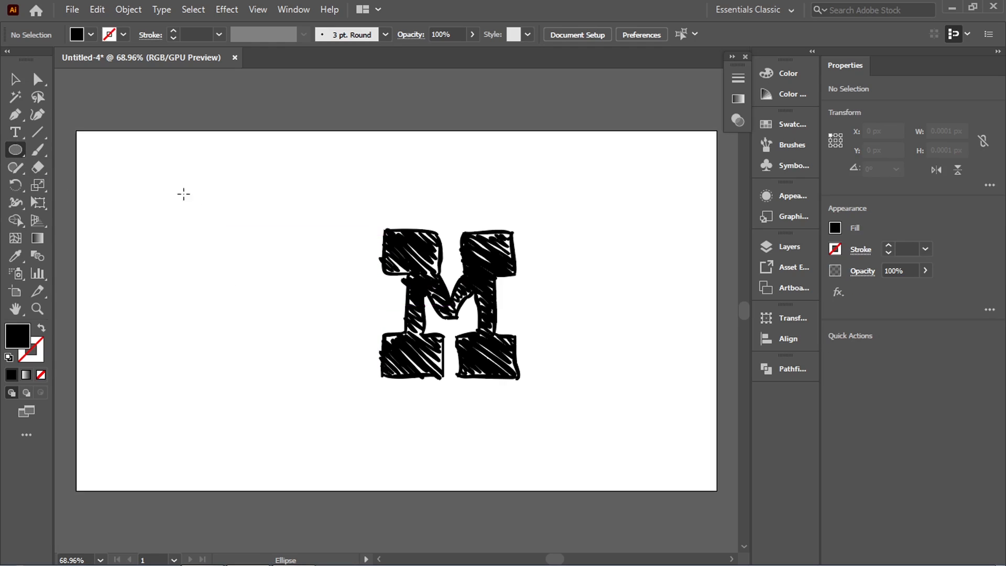
drag(110, 169, 379, 241)
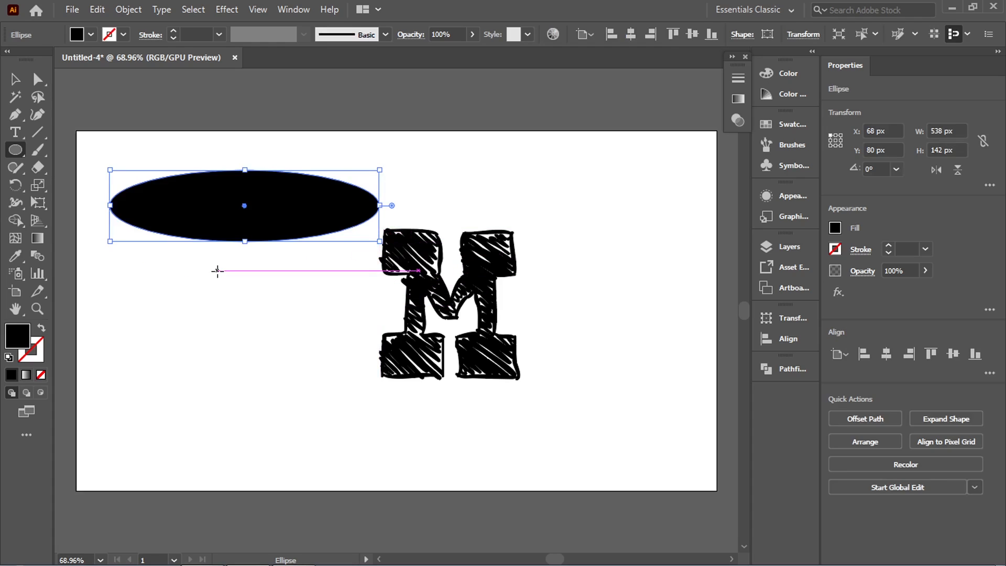
key(v)
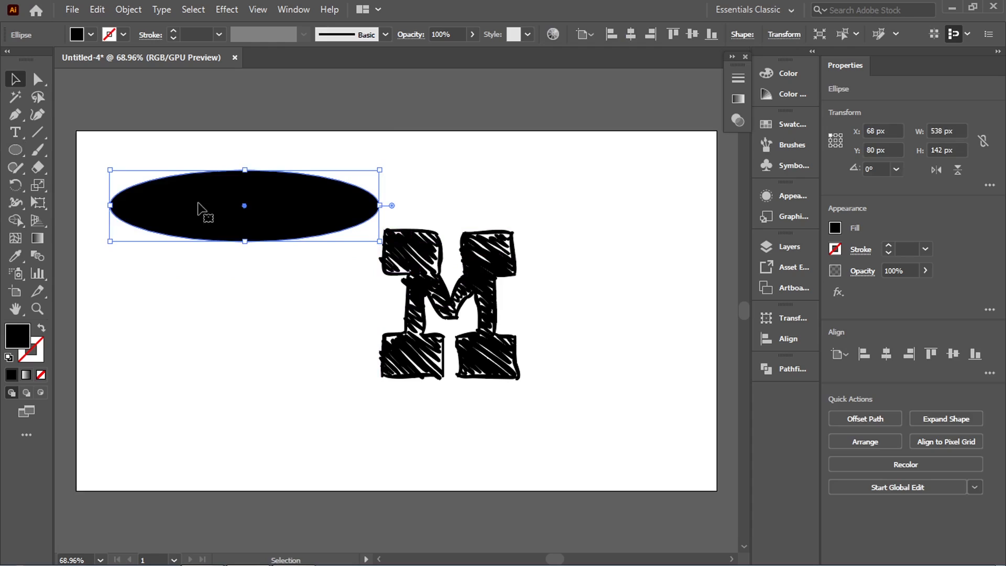
drag(221, 315, 151, 174)
key(a)
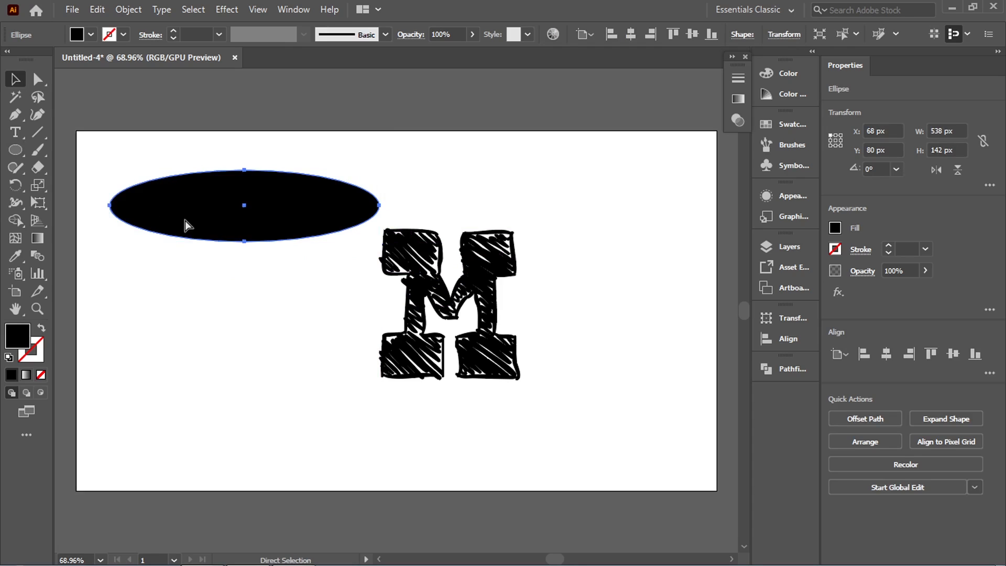
Step: Copy the ellipse in place in front and shrink the copy to about 470 × 107 px
key(ctrl+c)
key(ctrl+f)
key(v)
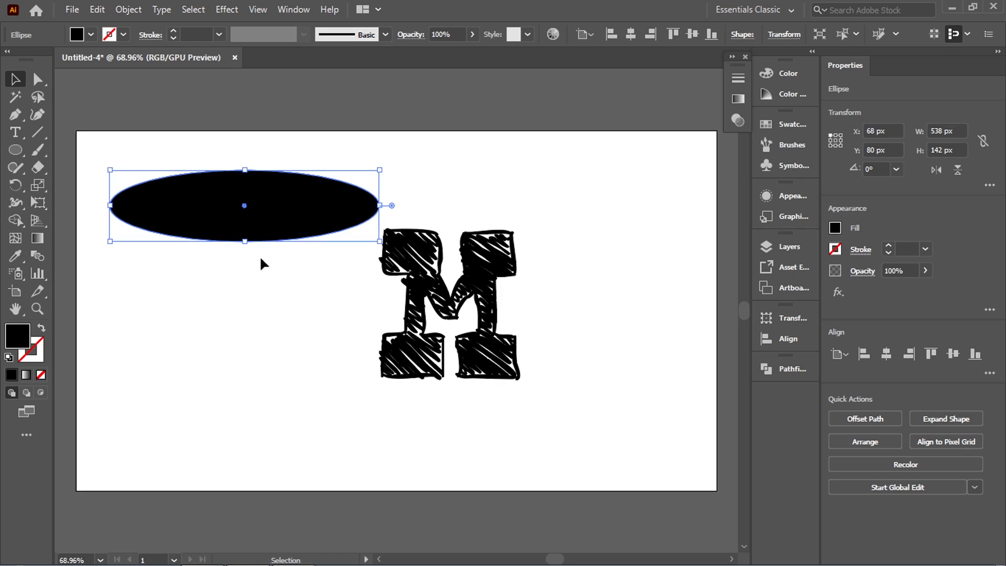
mouse_move(245, 242)
mouse_down()
mouse_move(243, 226)
mouse_move(245, 241)
mouse_up()
drag(379, 241, 363, 229)
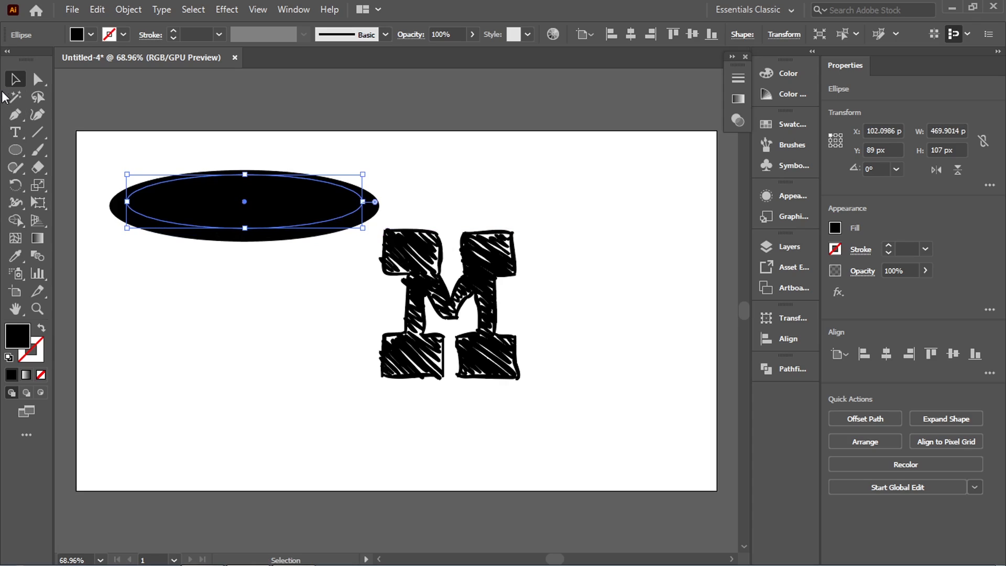
Step: Nudge the smaller ellipse up to a Y position of 85 px, near the larger ellipse's upper edge
key(Up)
key(Up)
key(Up)
key(Up)
key(Up)
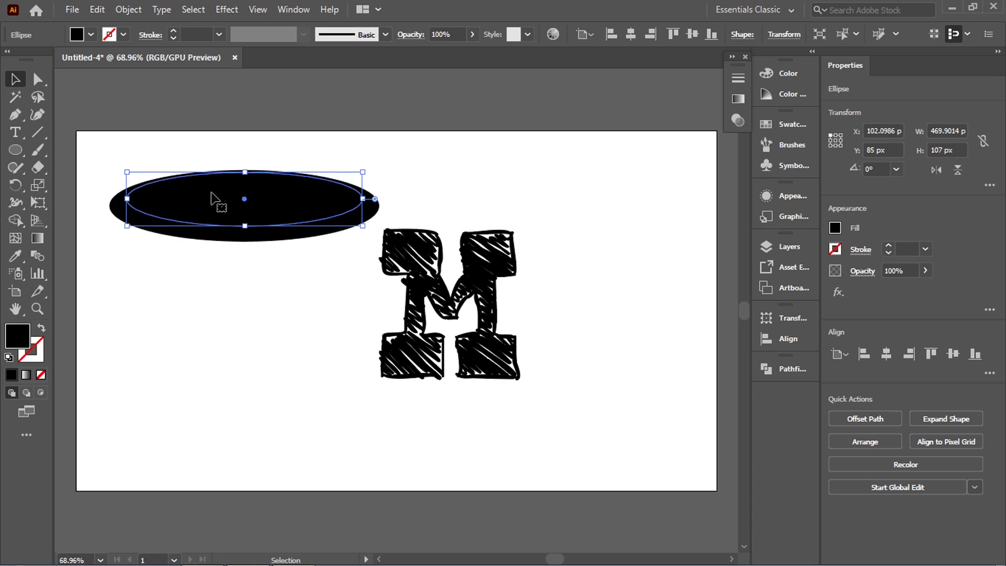
key(Down)
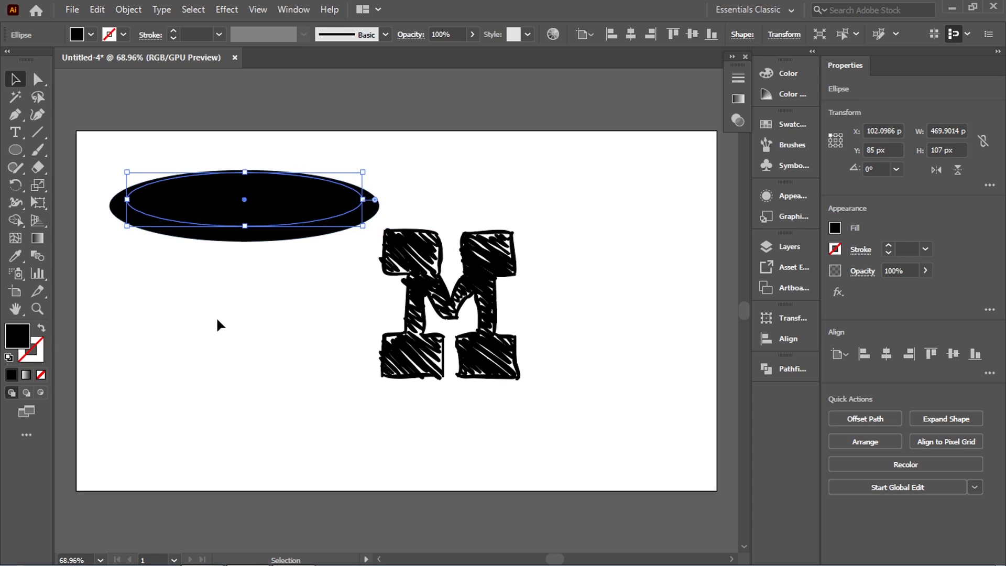
Step: Fill the smaller inner ellipse with white (FFFFFF)
click(188, 328)
drag(280, 341, 233, 215)
click(204, 243)
click(201, 221)
double_click(21, 340)
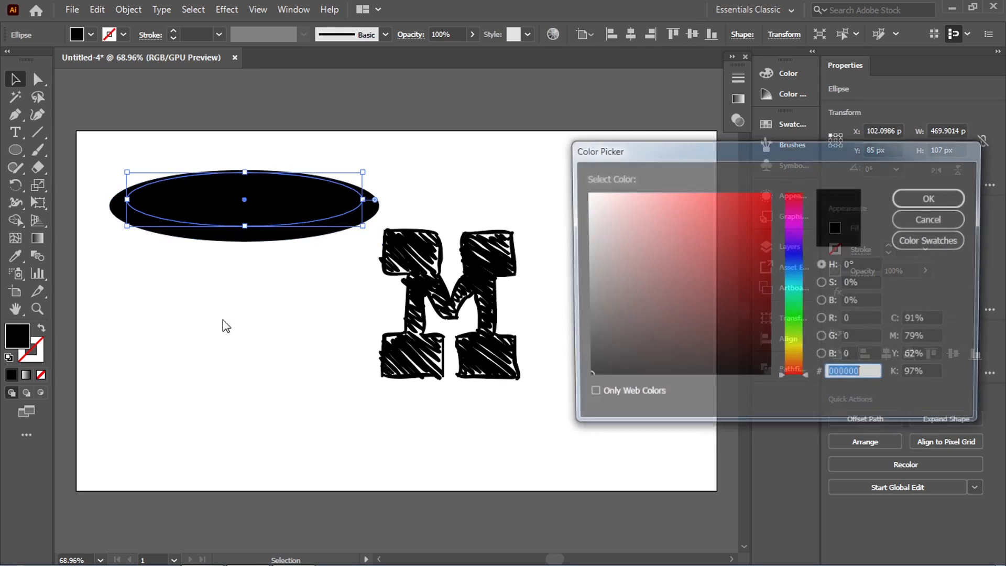
click(582, 239)
drag(582, 238, 577, 181)
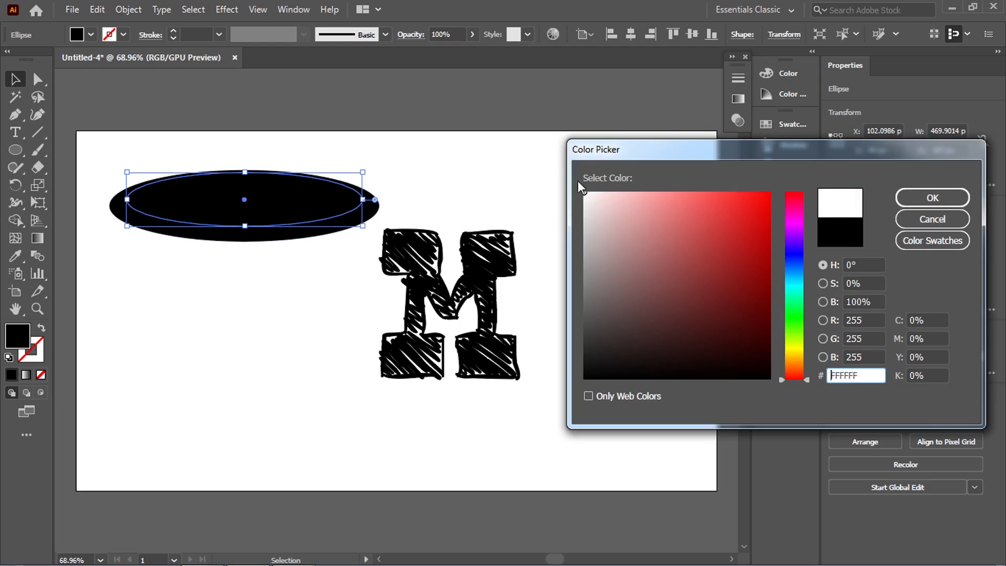
click(946, 205)
click(360, 292)
Step: Subtract the white ellipse from the black one with Minus Front to form a ring, and select the ring
drag(265, 298, 175, 148)
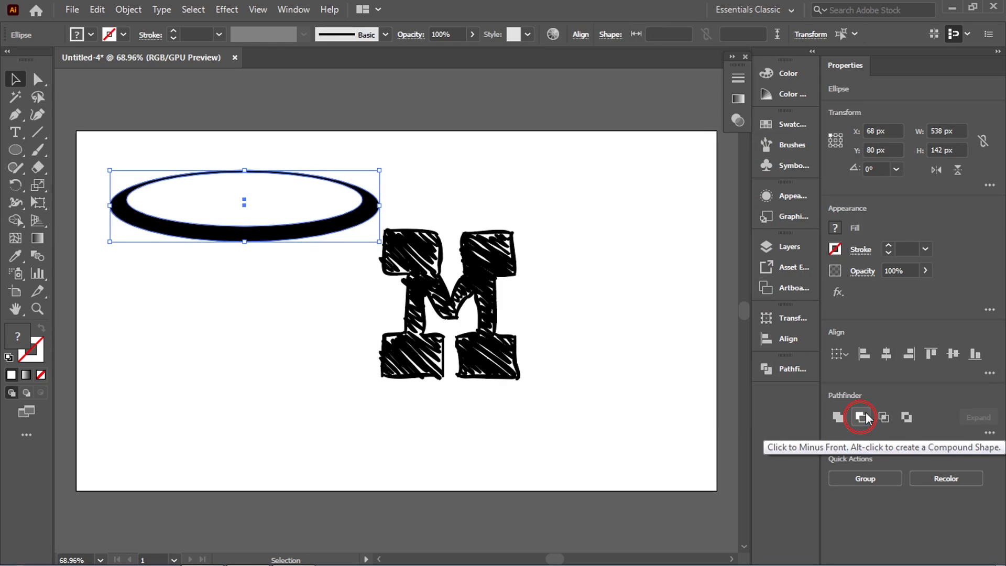
click(859, 416)
drag(269, 315, 124, 156)
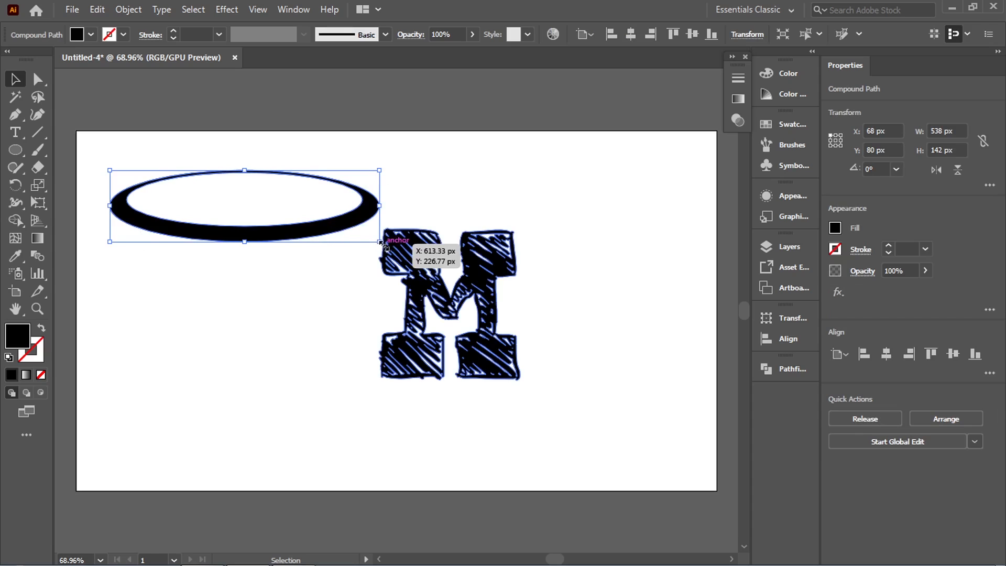
Step: Rotate the ring to about 344.5° so it slopes down to the right, and place it across the middle of the M
drag(387, 166, 430, 207)
click(262, 215)
drag(240, 204, 509, 347)
double_click(284, 241)
click(301, 81)
click(608, 316)
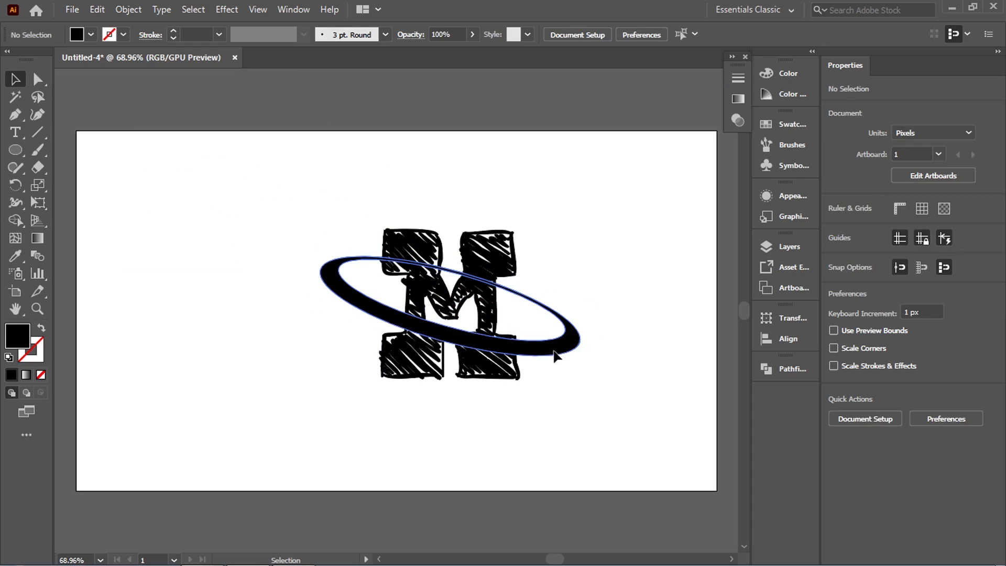
Step: Duplicate the ring in front and nudge the copy about 14 px down and 4 px left
click(533, 358)
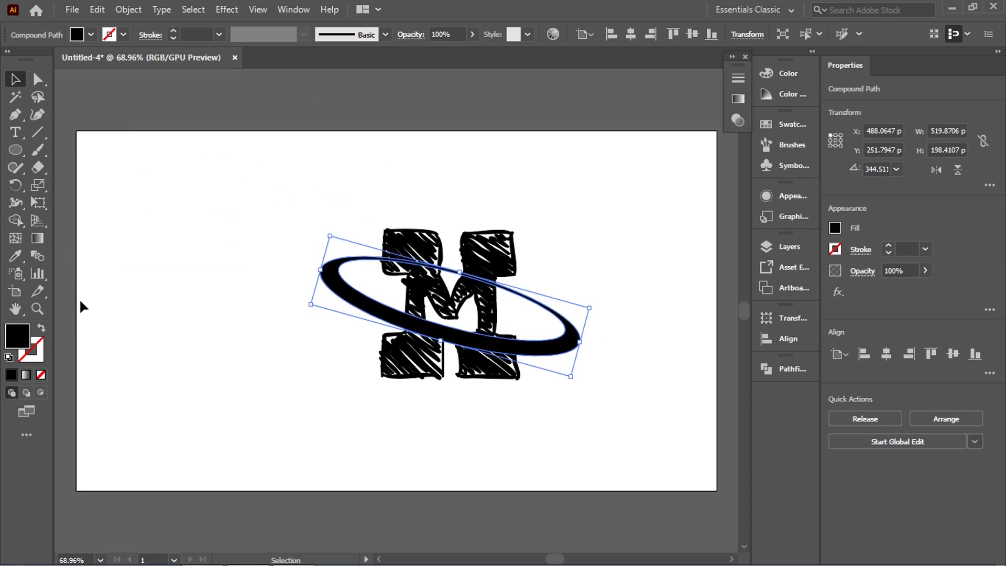
key(ctrl)
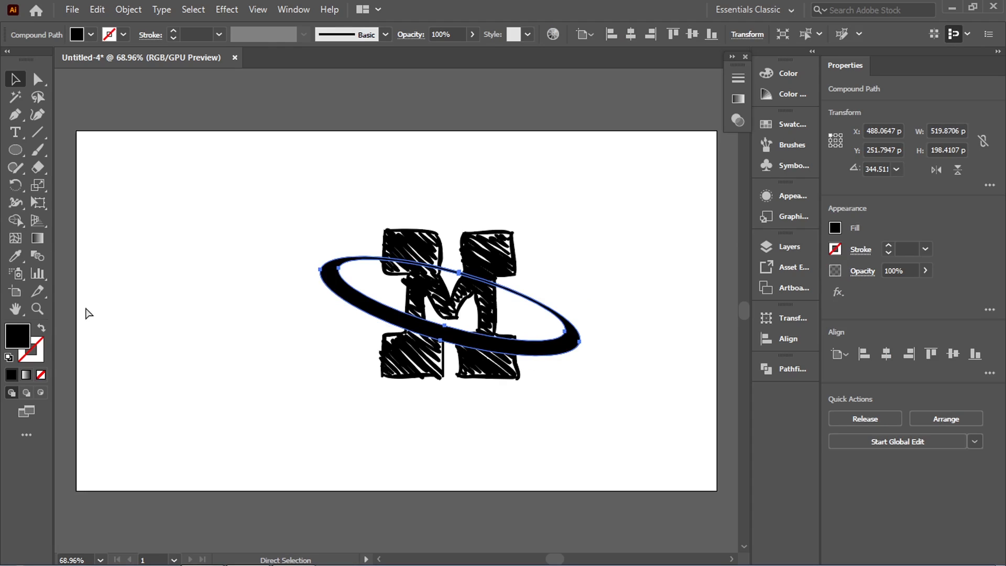
key(Down)
key(Down)
key(Down)
key(Down)
key(Down)
key(Down)
key(Down)
key(Down)
key(Down)
key(Left)
key(Left)
key(Left)
key(Right)
key(Down)
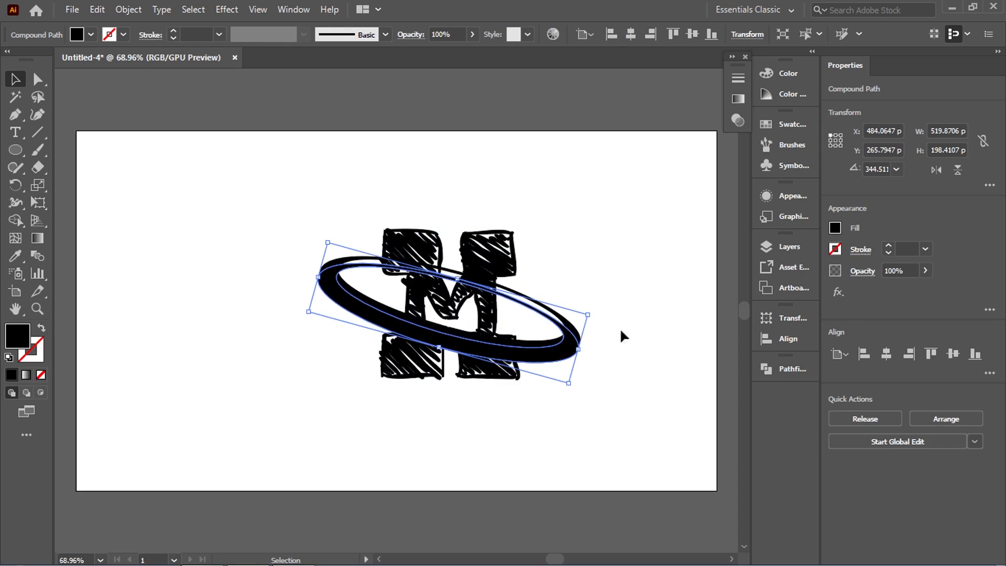
click(645, 279)
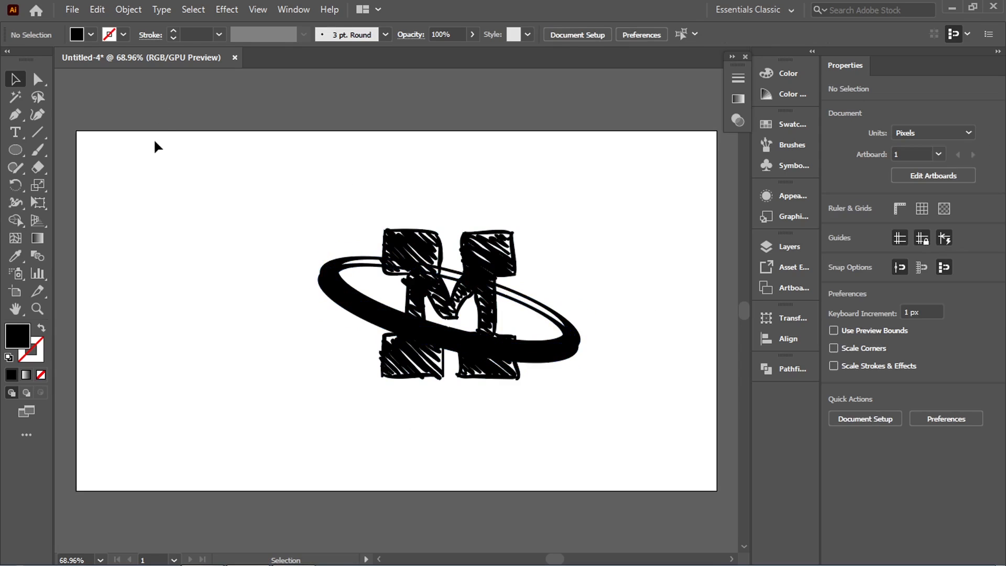
Step: Draw an ellipse of 392 × 266 px over the upper part of the M and fill it with FCFCFC
drag(15, 149, 89, 183)
drag(372, 180, 571, 313)
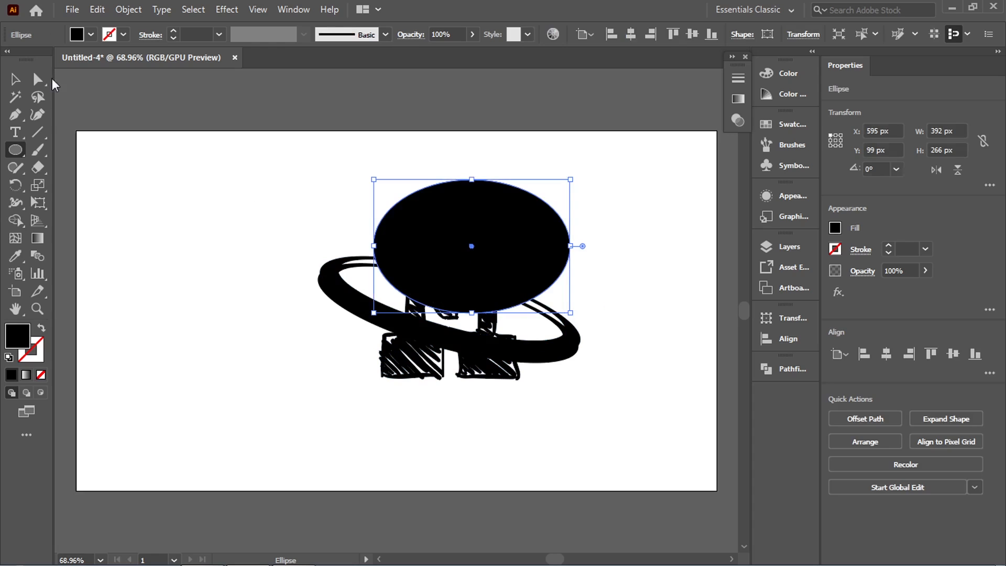
double_click(27, 340)
click(586, 194)
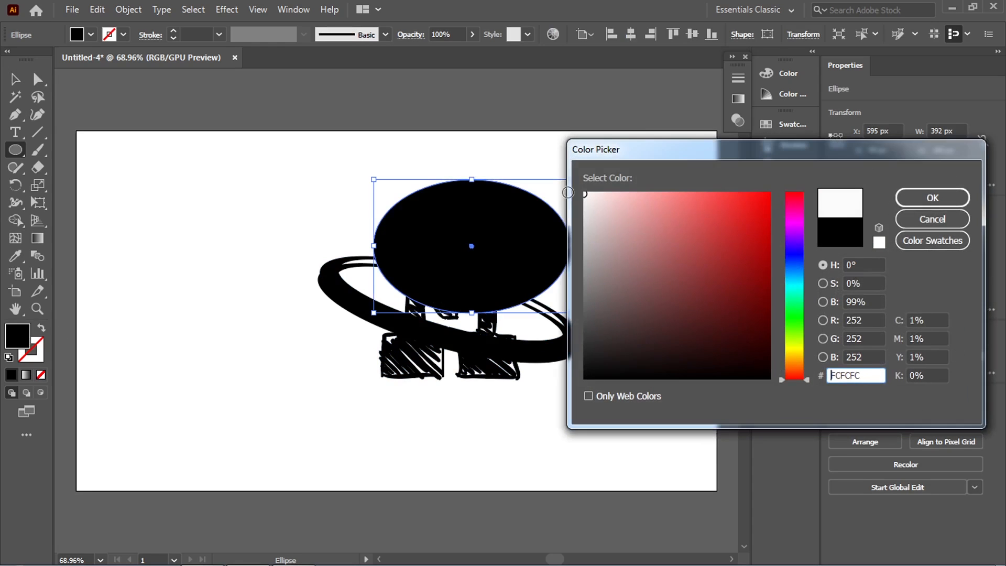
click(952, 201)
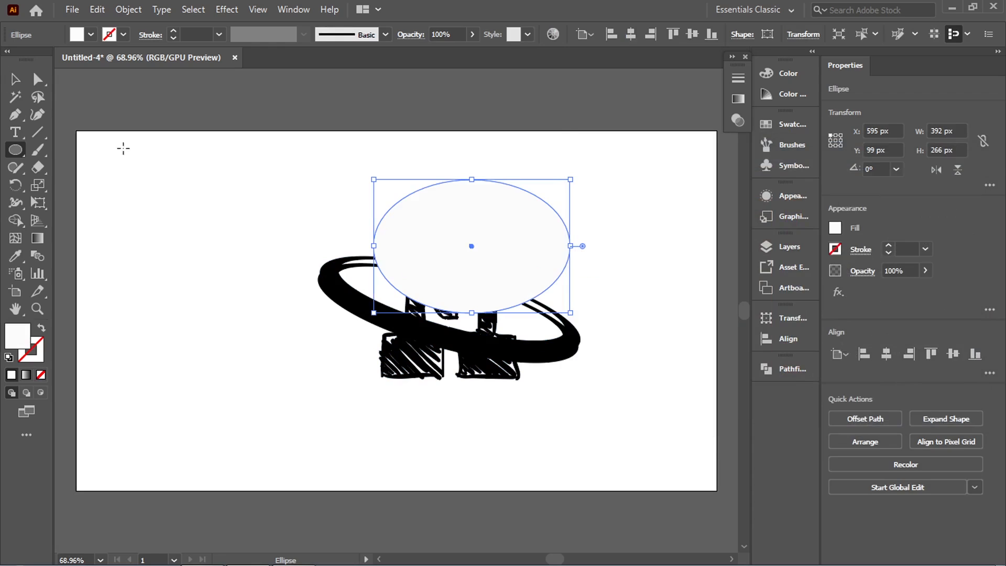
Step: Subtract the light ellipse from the front ring with Minus Front to cut away the ring's upper part
key(v)
click(315, 381)
click(515, 230)
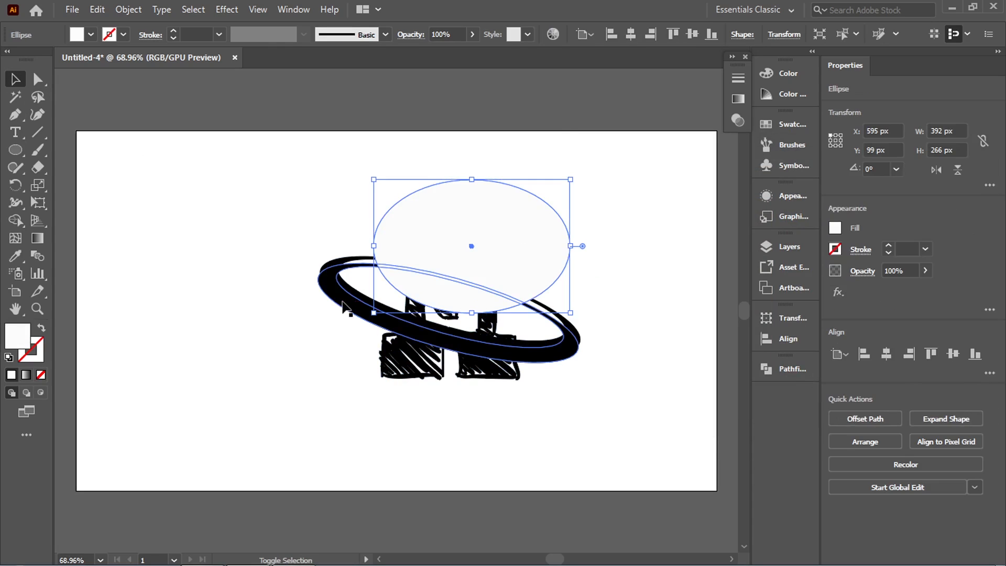
shift+click(353, 317)
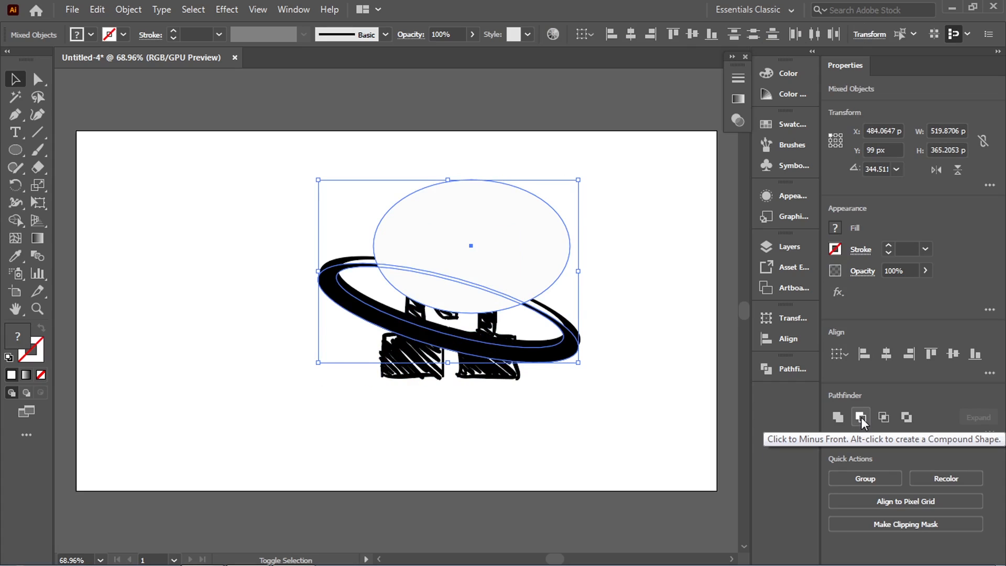
click(860, 417)
click(658, 420)
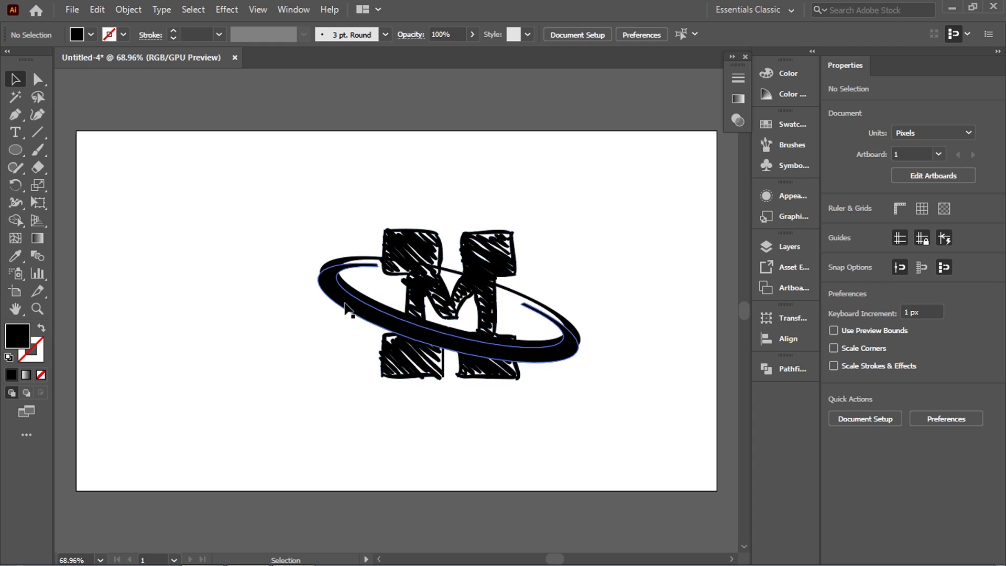
Step: Subtract the trimmed front ring from the letter M with Minus Front, leaving a gap below the remaining ring
click(404, 282)
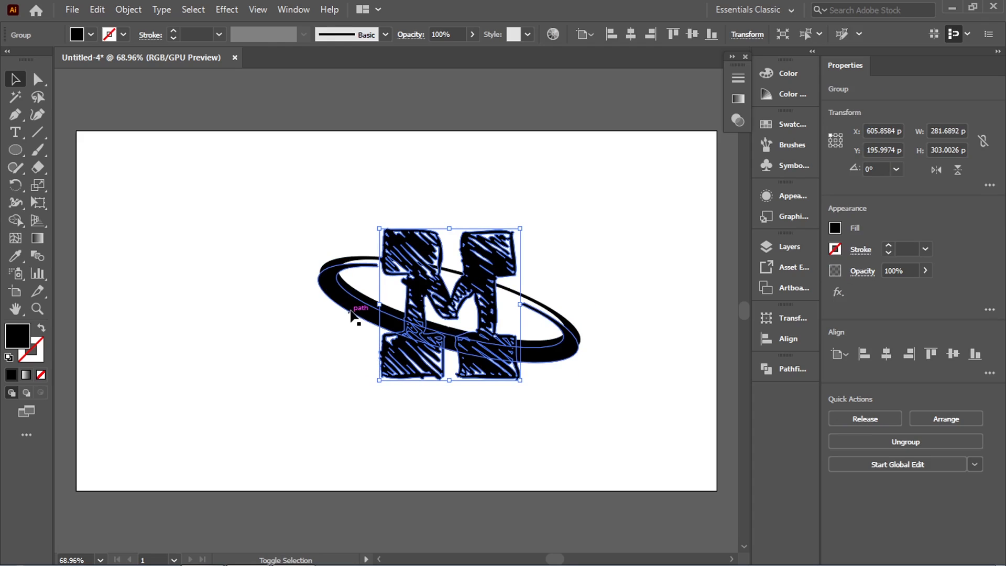
shift+click(352, 314)
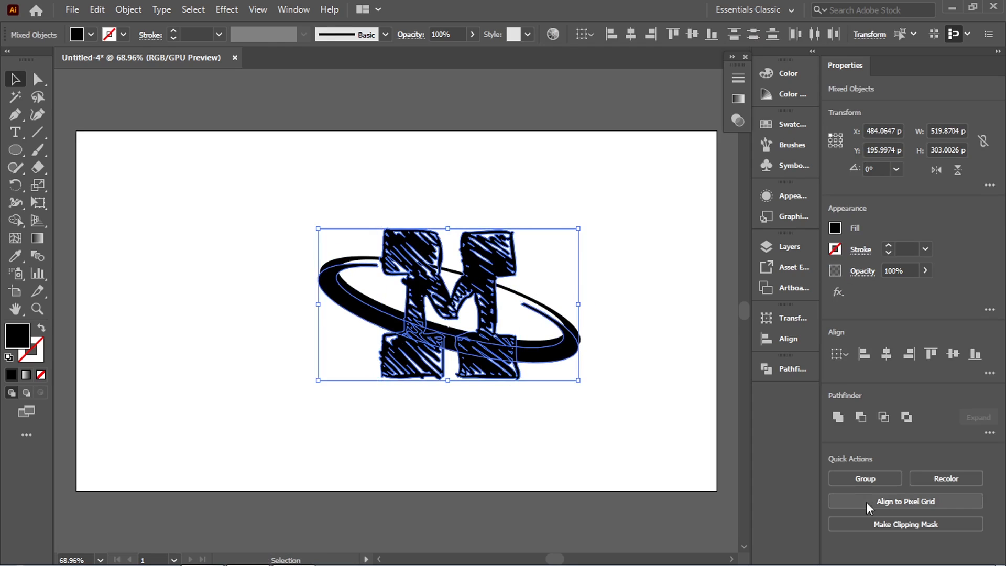
click(859, 416)
click(582, 428)
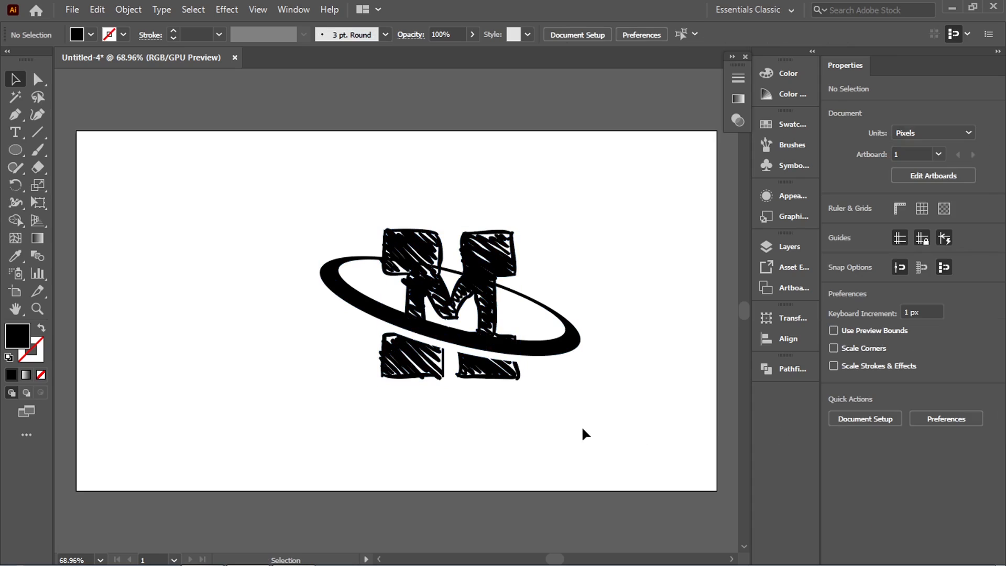
drag(550, 385, 250, 195)
click(286, 402)
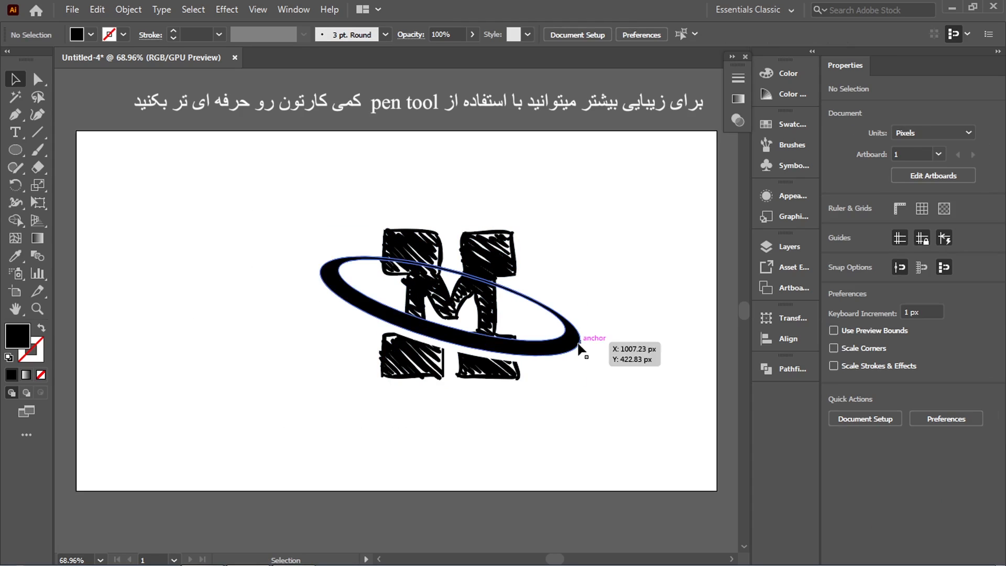
Step: Draw a closed slanted bar with the Pen tool, running diagonally down to the right across the M's lower-left foot
click(15, 115)
drag(15, 114, 84, 116)
click(492, 332)
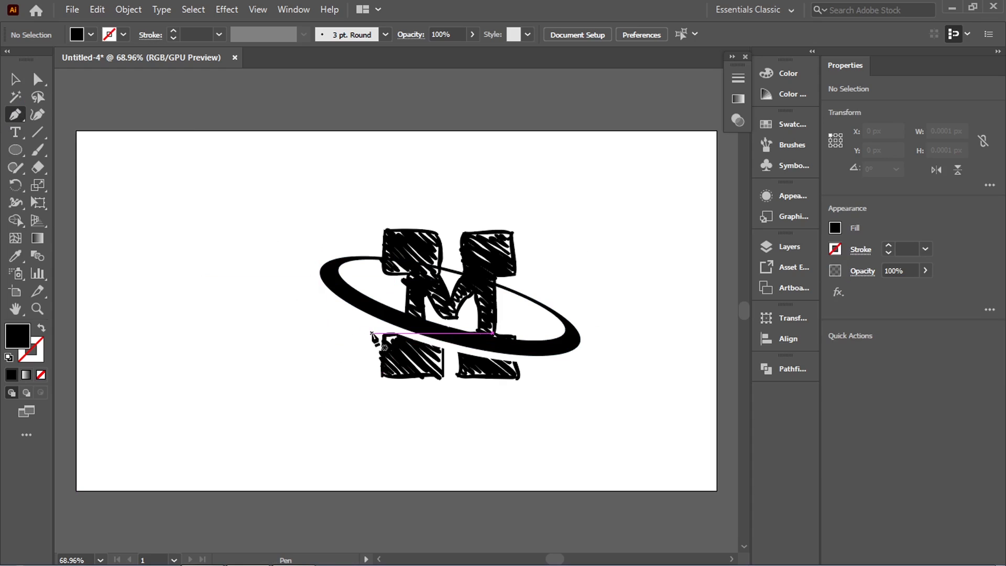
click(371, 332)
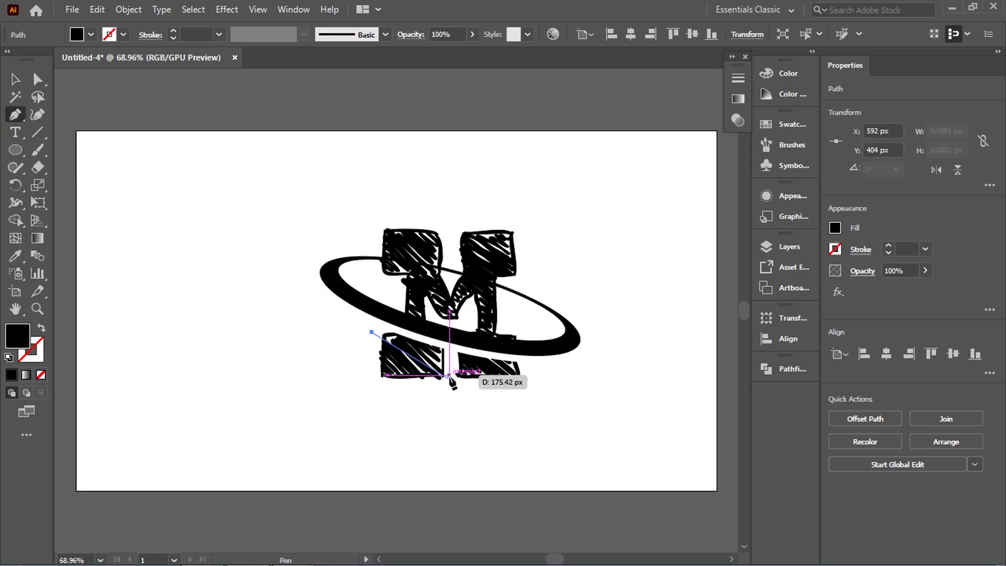
click(449, 375)
click(440, 390)
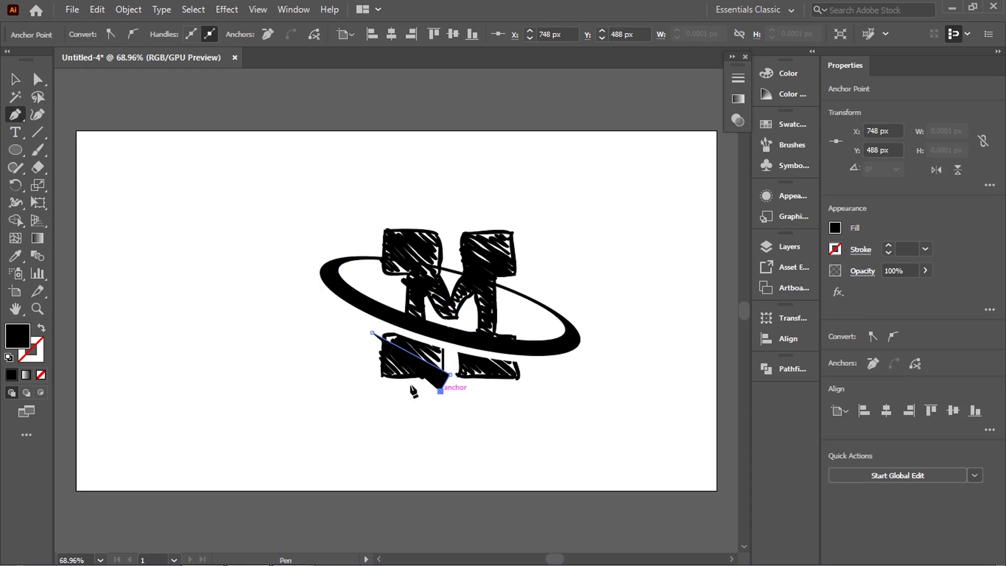
click(362, 343)
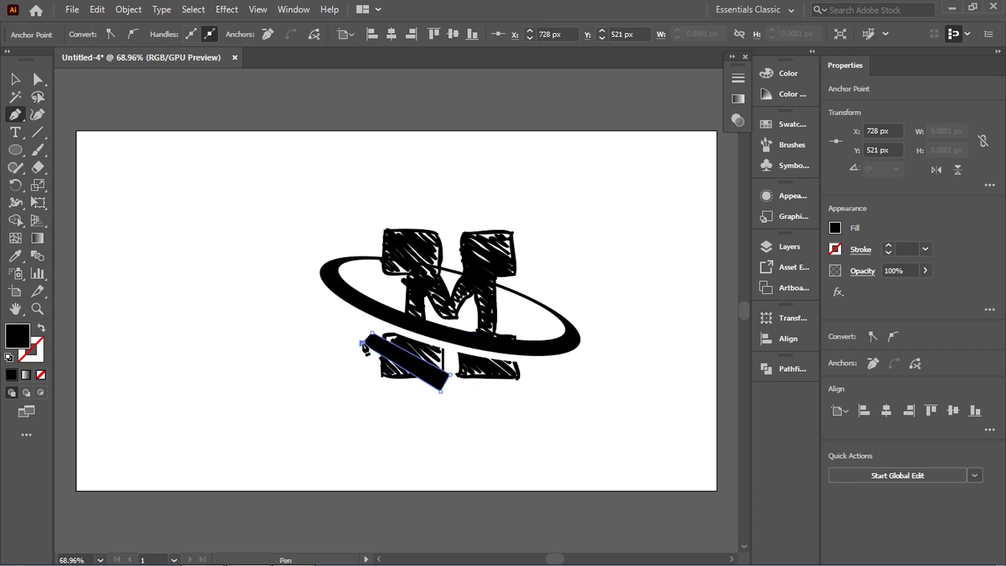
click(371, 332)
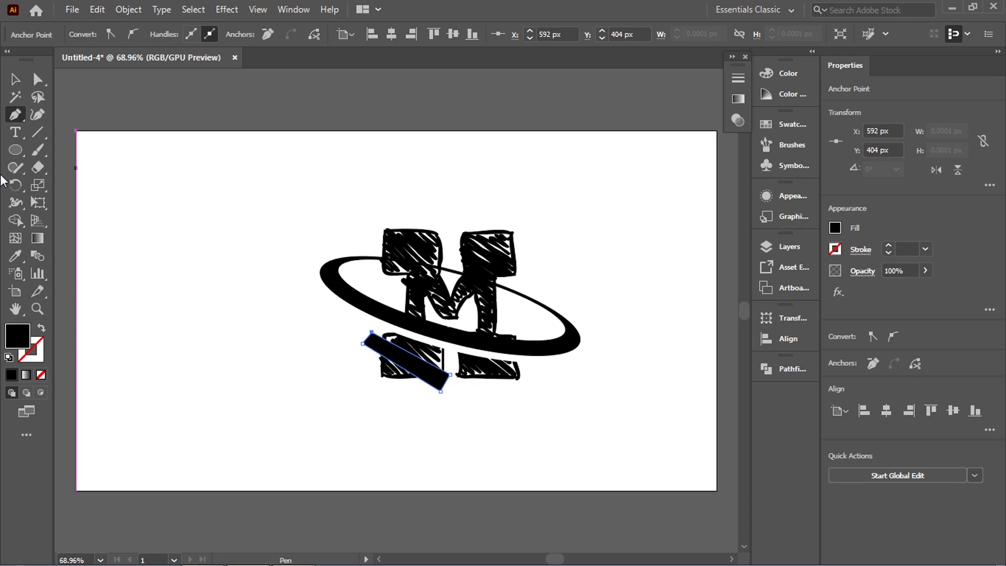
Step: Fill the slanted bar with white and deselect it
double_click(17, 343)
drag(618, 225, 572, 194)
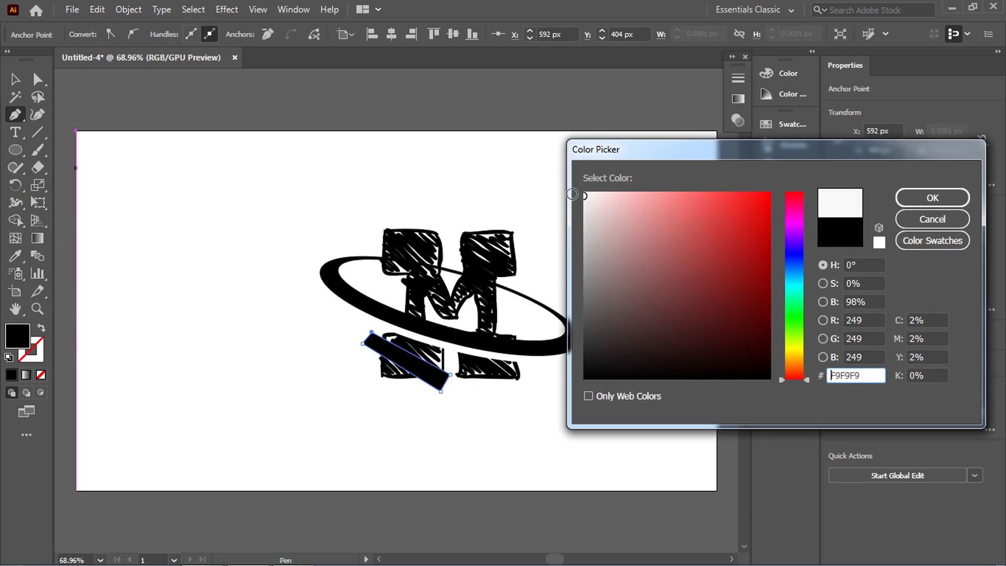
click(583, 193)
click(922, 198)
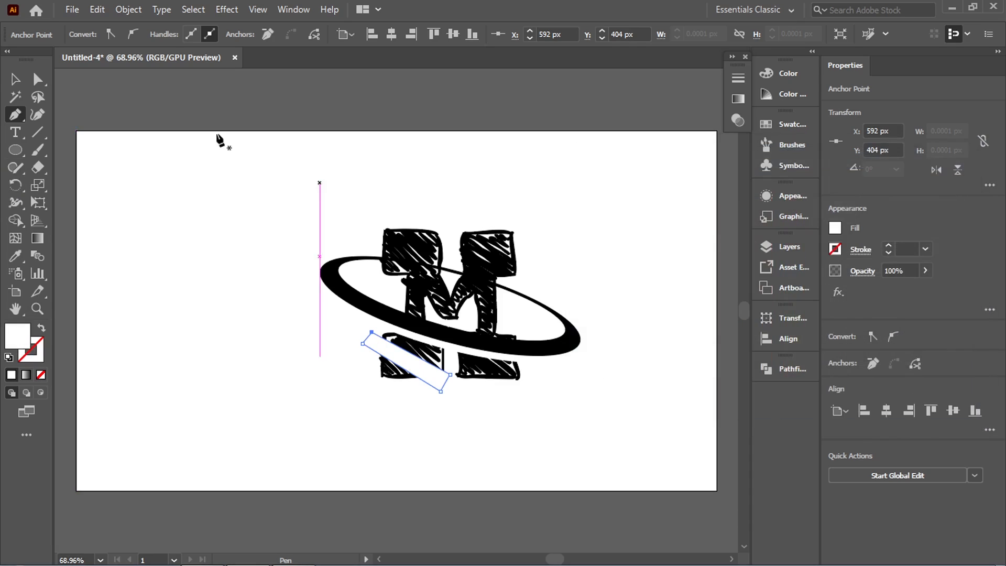
click(18, 77)
click(456, 430)
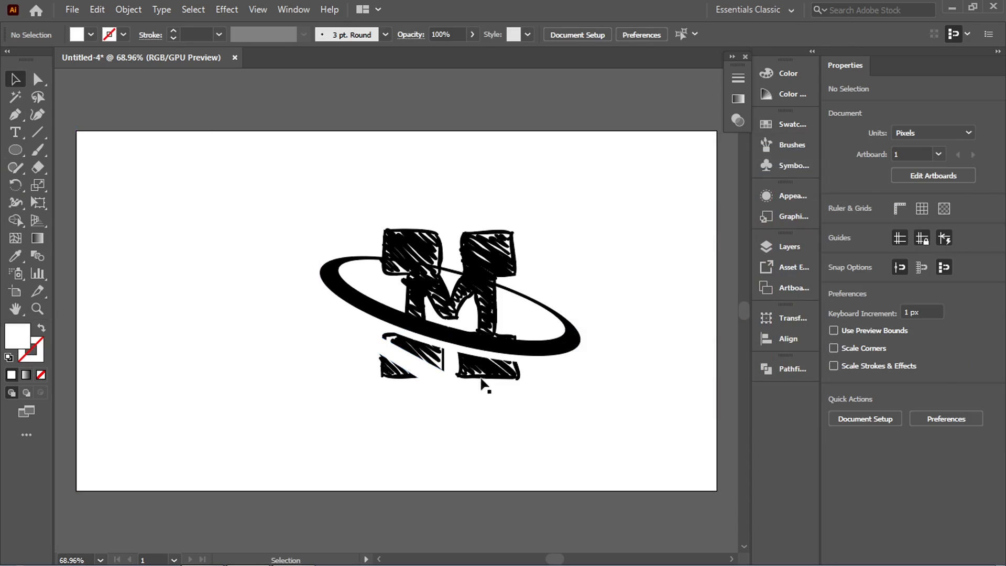
Step: Ungroup the M and subtract the slanted bar from its lower-left foot with Minus Front
click(509, 341)
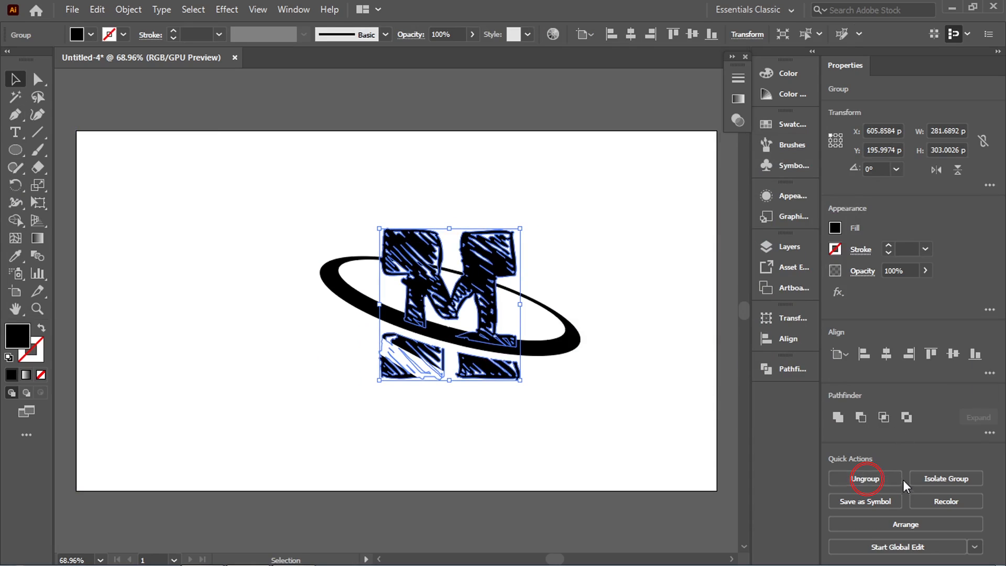
click(874, 484)
click(479, 429)
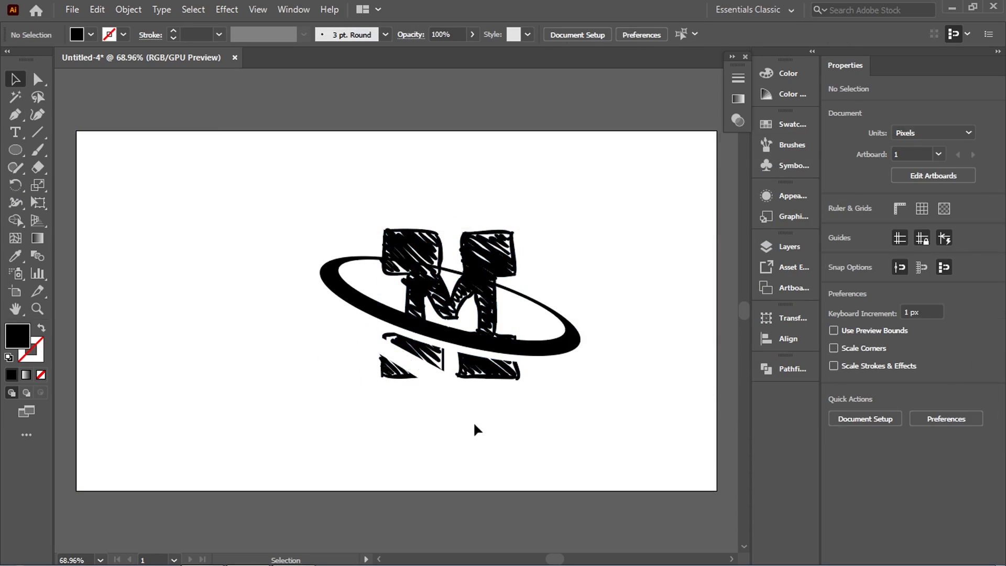
drag(367, 351, 367, 350)
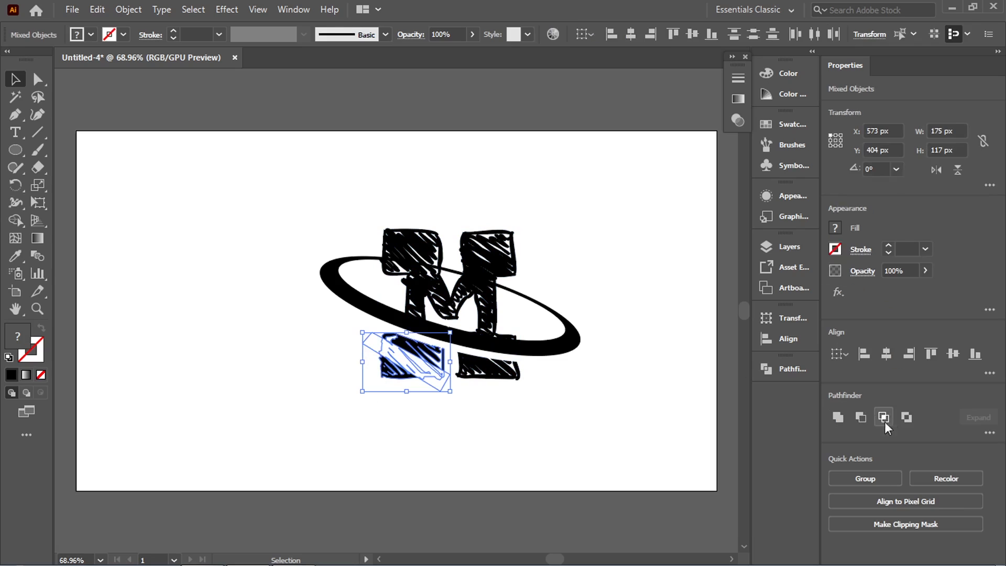
click(860, 417)
click(550, 424)
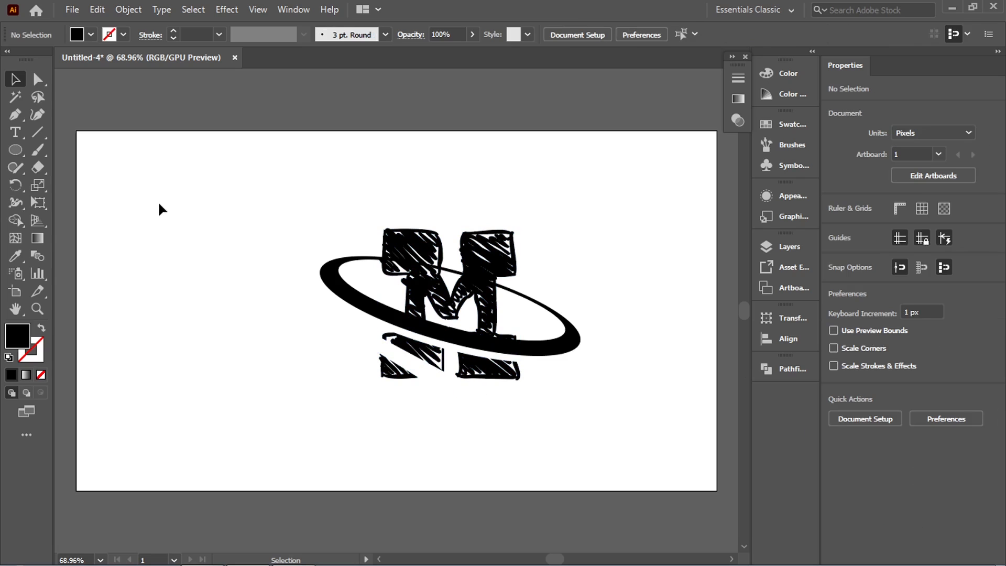
drag(247, 179, 644, 418)
click(604, 418)
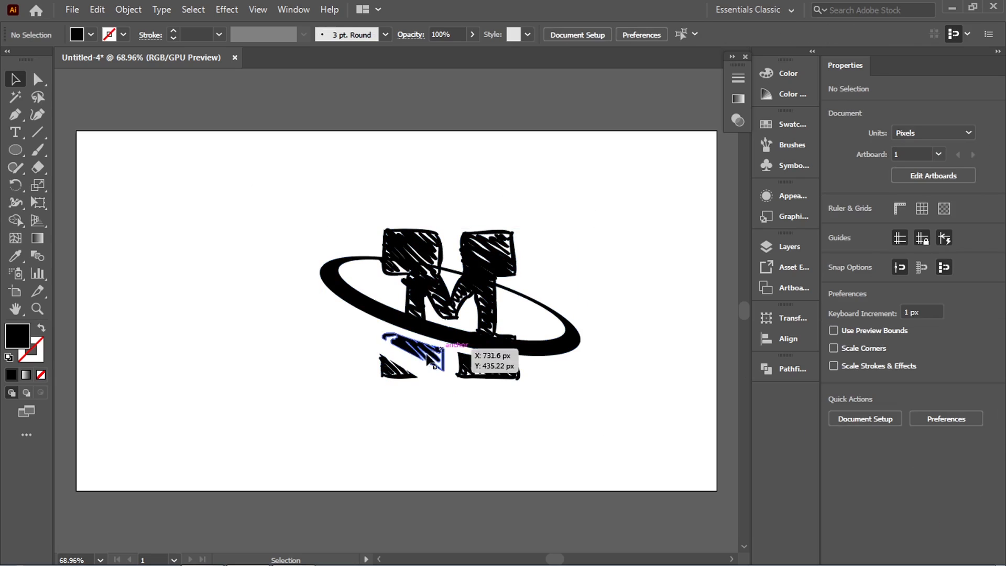
Step: Fill the split lower-left foot of the M with pure red (FF0000)
click(386, 376)
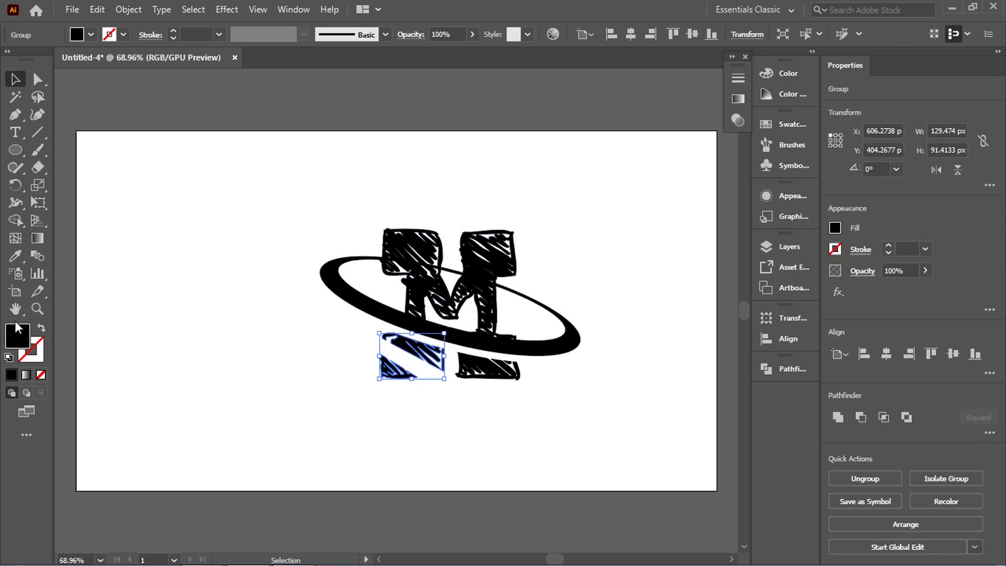
double_click(22, 335)
text(ff0000)
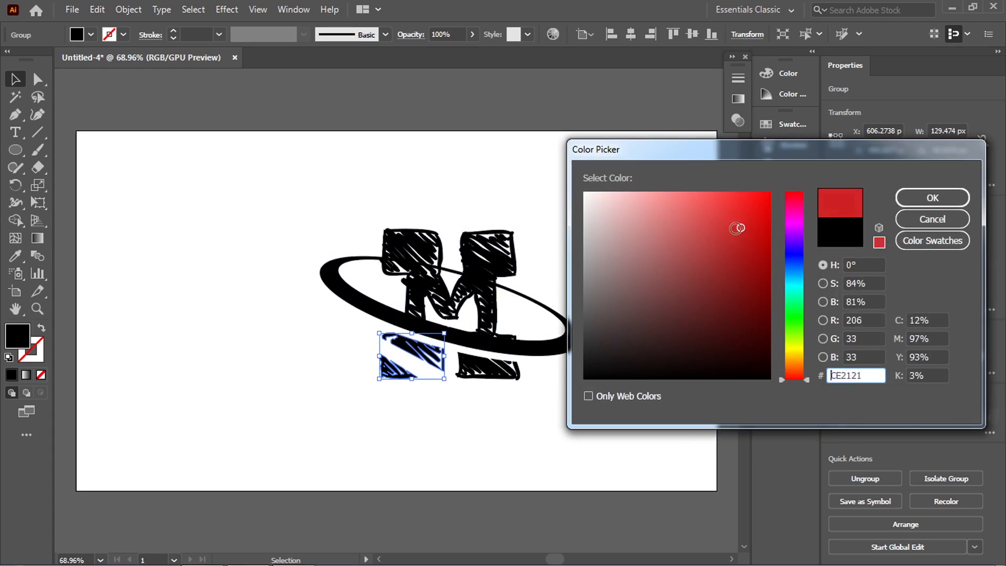
click(923, 200)
click(621, 425)
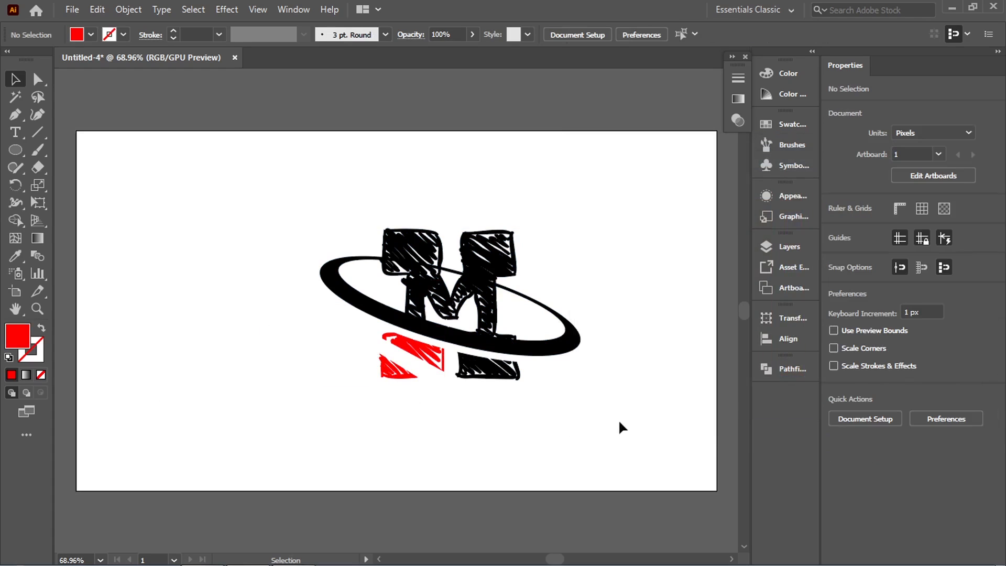
Step: Fill the M's lower-right foot and the small black sliver inside it with the red swatch
click(502, 374)
click(834, 228)
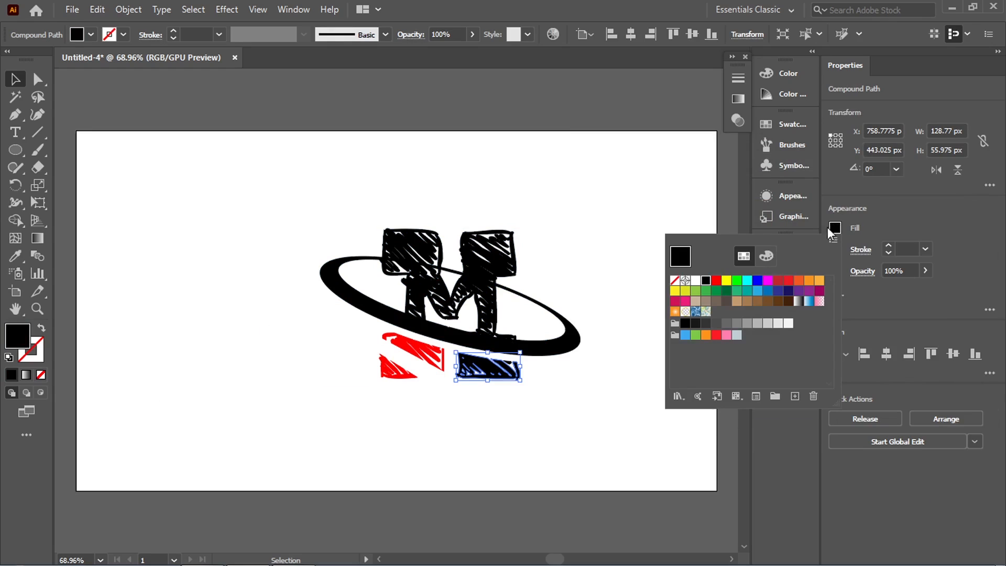
click(715, 281)
click(575, 400)
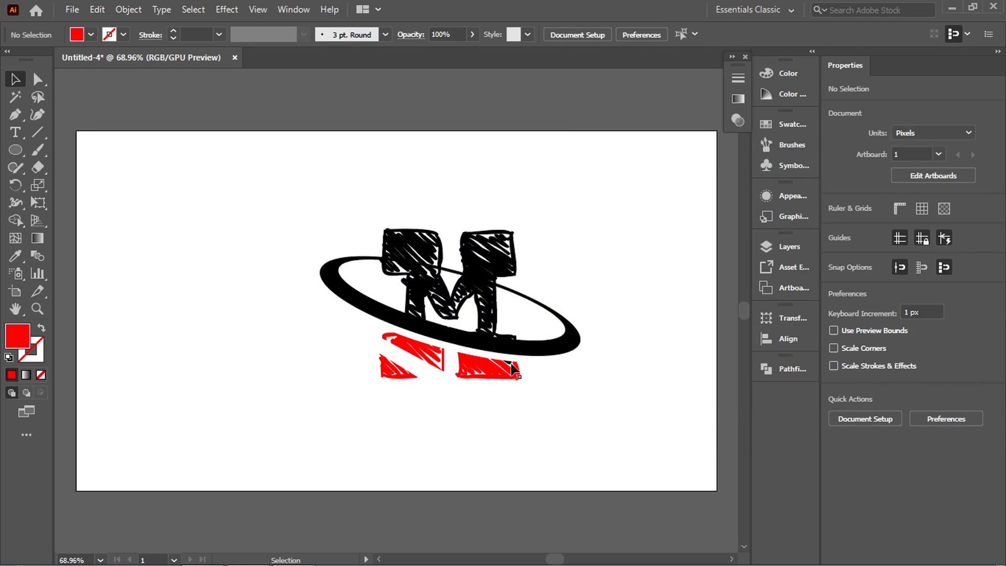
click(508, 368)
click(836, 229)
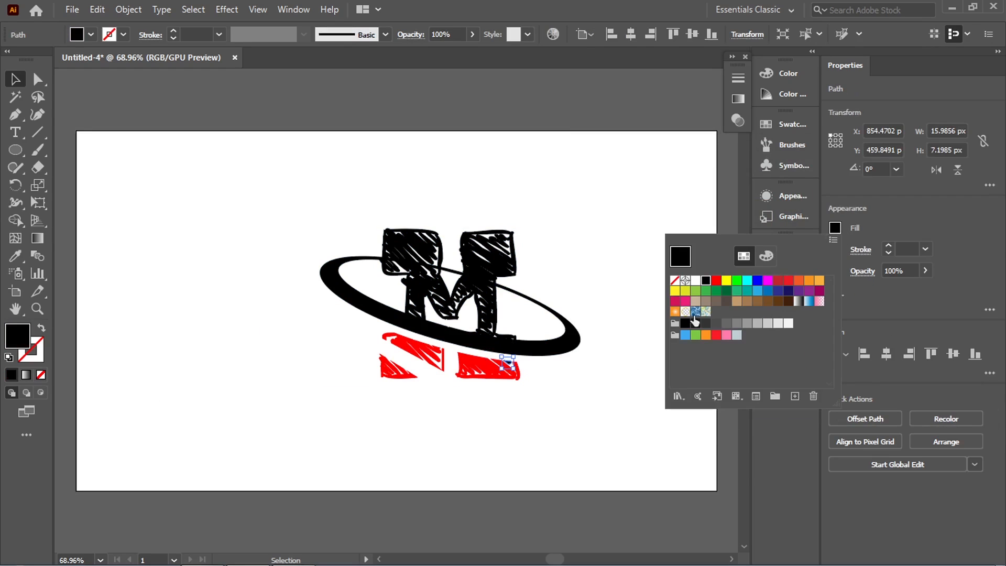
click(716, 281)
click(523, 413)
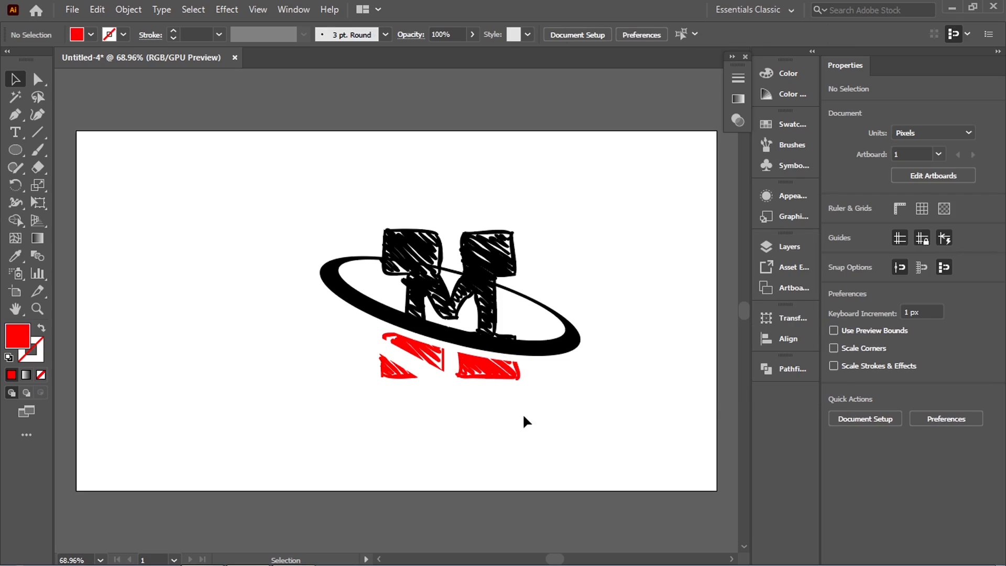
Step: Group the ring and all parts of the M into one object
drag(654, 200, 302, 418)
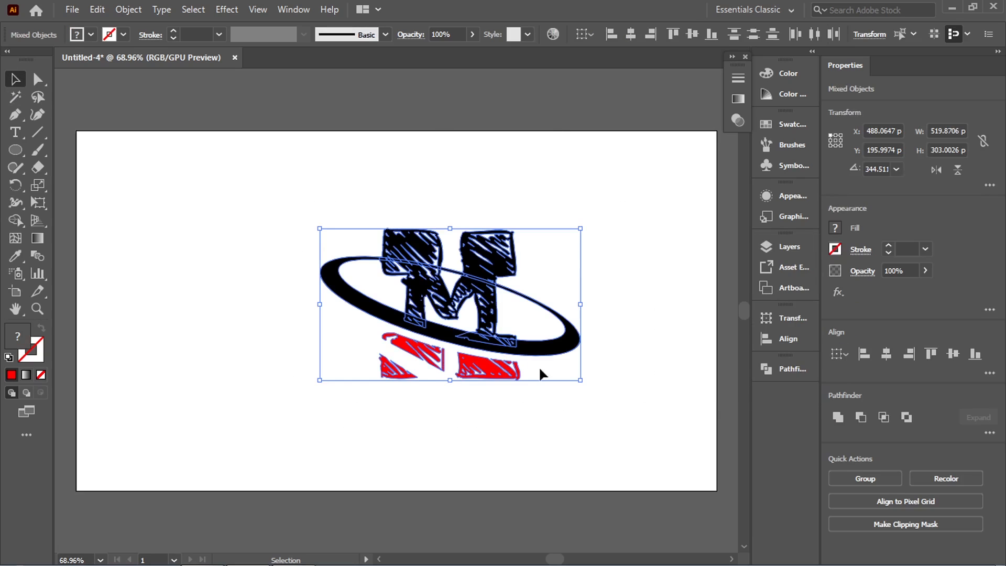
click(859, 479)
click(611, 417)
Step: Move the grouped logo about 80 px left and 19 px down, and scale it up from its center to nearly fill the artboard's height
drag(570, 189, 263, 400)
drag(423, 268, 327, 248)
click(411, 190)
drag(409, 235, 466, 277)
click(534, 237)
click(598, 294)
click(471, 347)
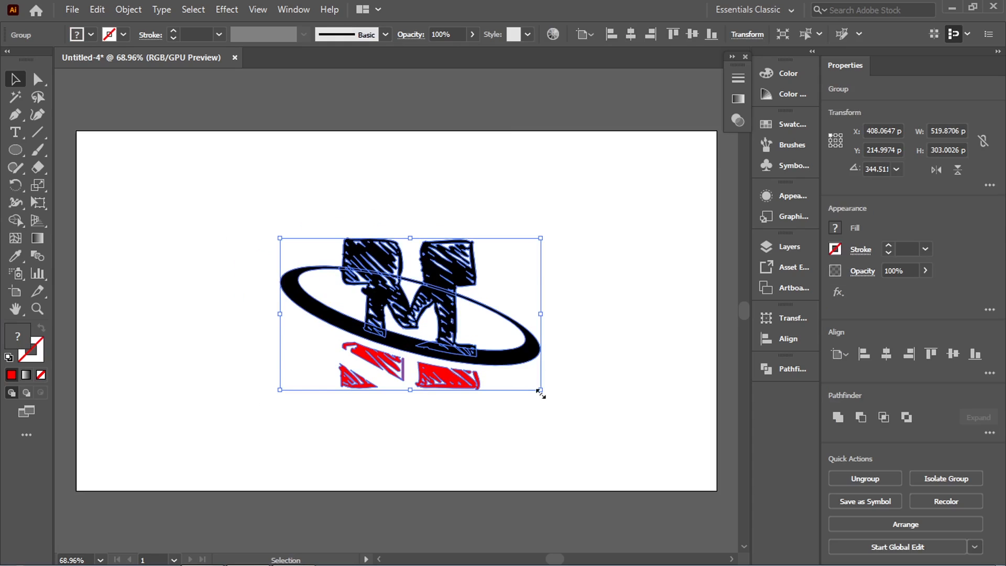
drag(540, 392, 656, 479)
click(679, 279)
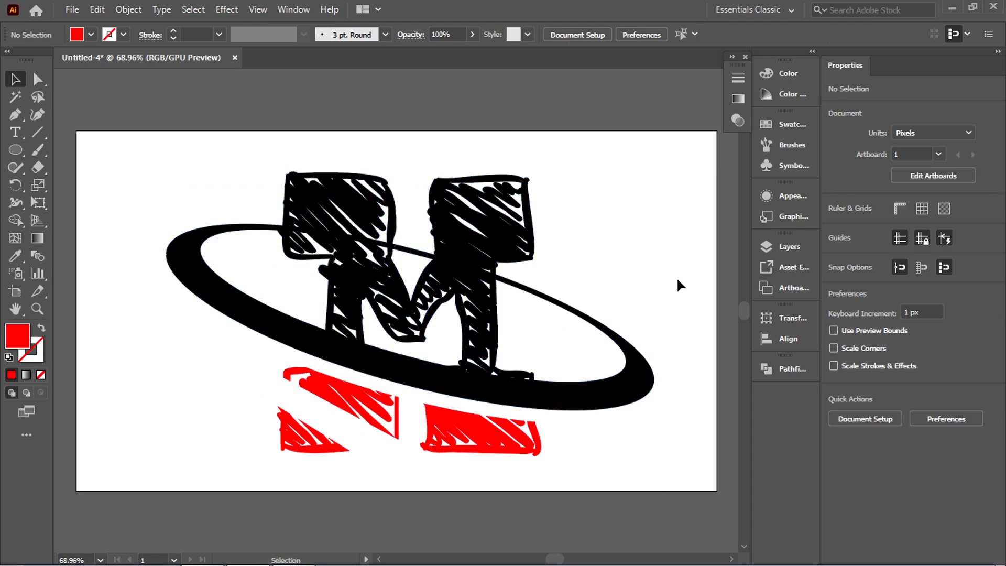